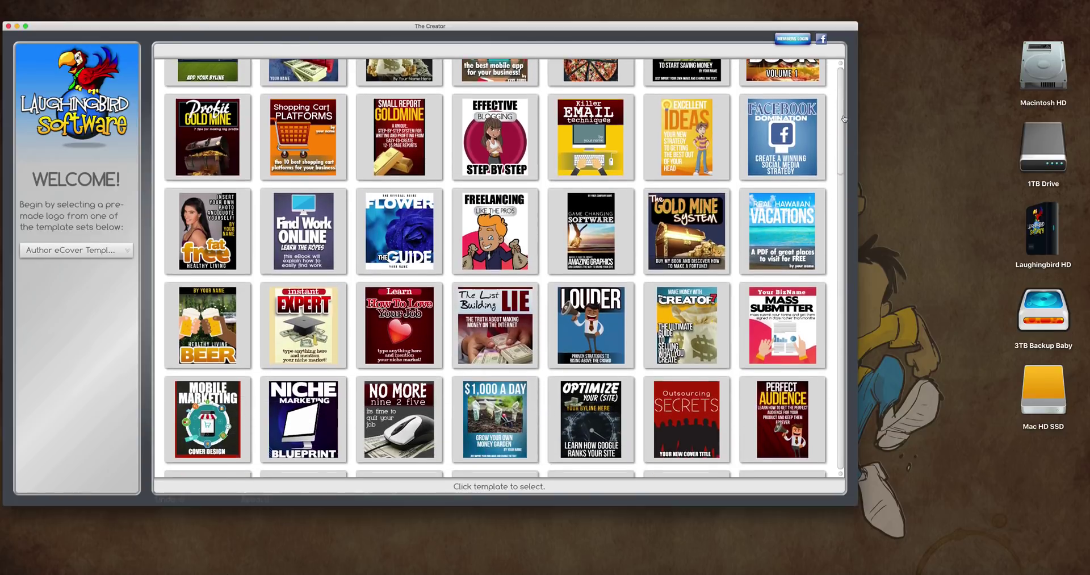
Scroll the Author eCover Templates gallery to bring the Top Tools template into view
{"action": "left_click_drag", "start_coordinate": [845, 119], "coordinate": [910, 195]}
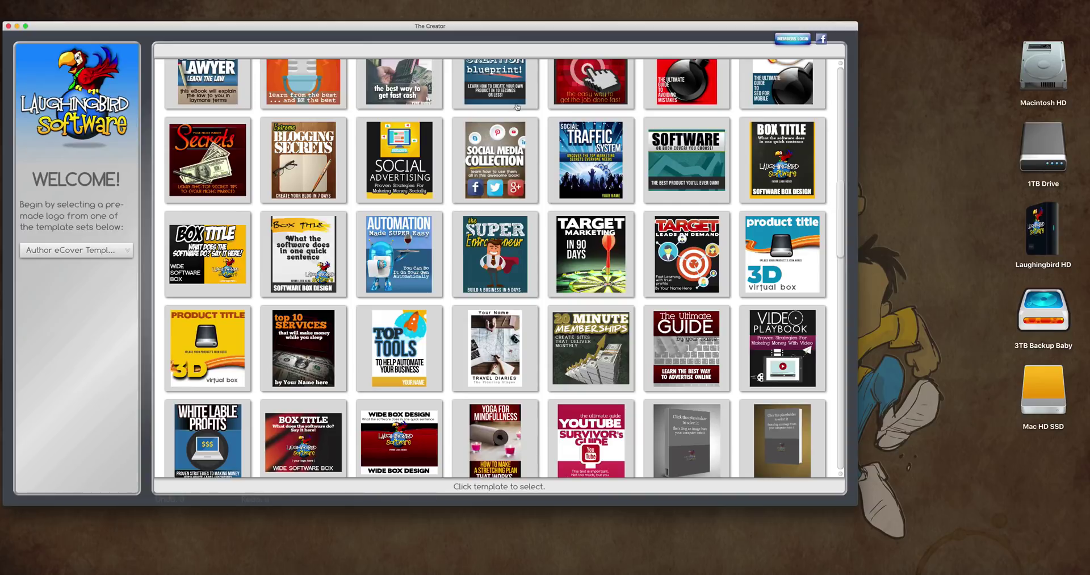
Open the Top Tools template and widen its canvas from 777 to 880
{"action": "left_click", "coordinate": [415, 357]}
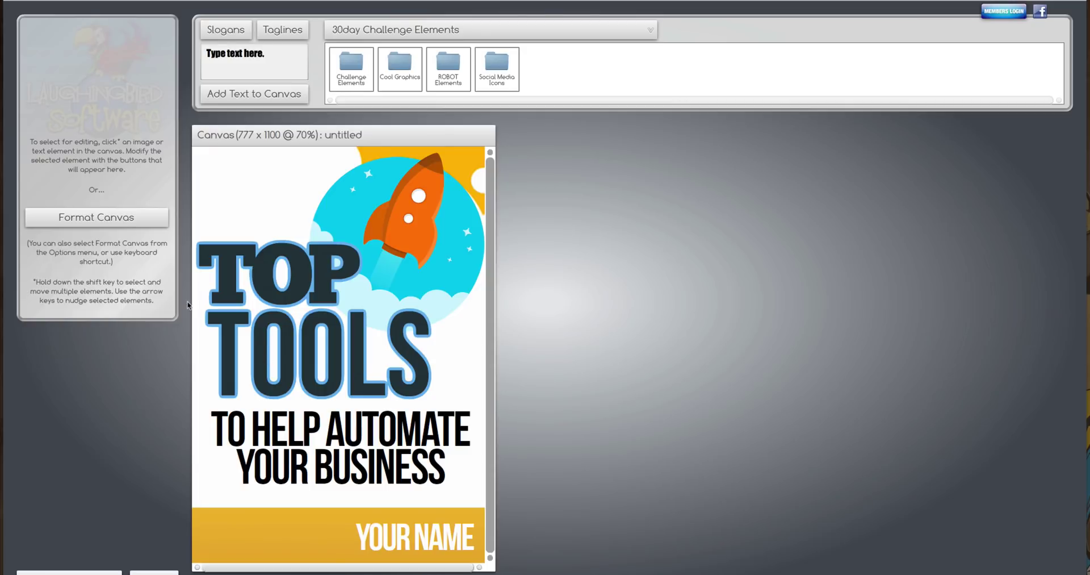
{"action": "left_click", "coordinate": [115, 223]}
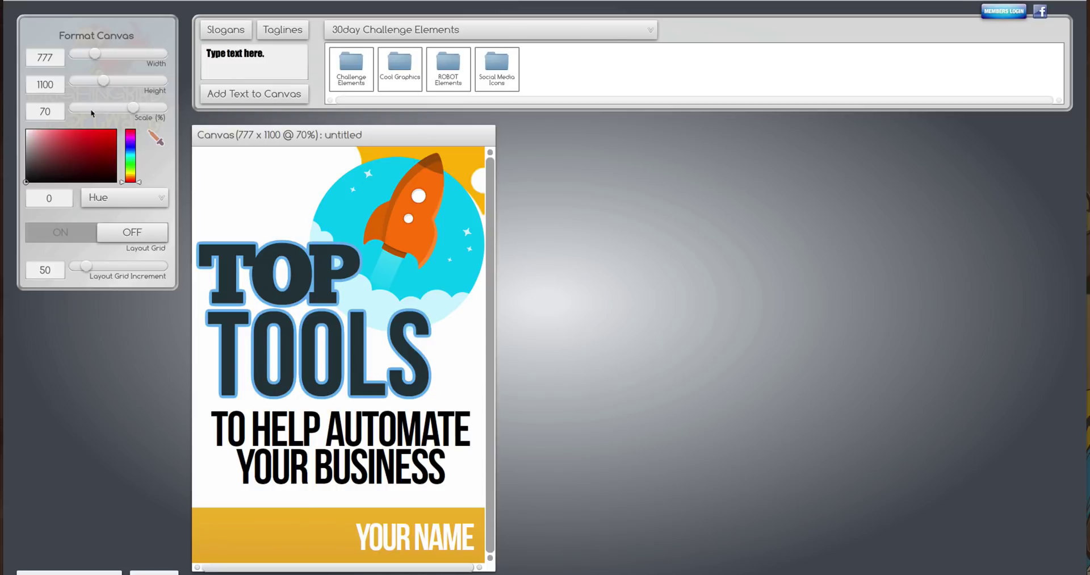
{"action": "left_click_drag", "start_coordinate": [99, 55], "coordinate": [101, 57]}
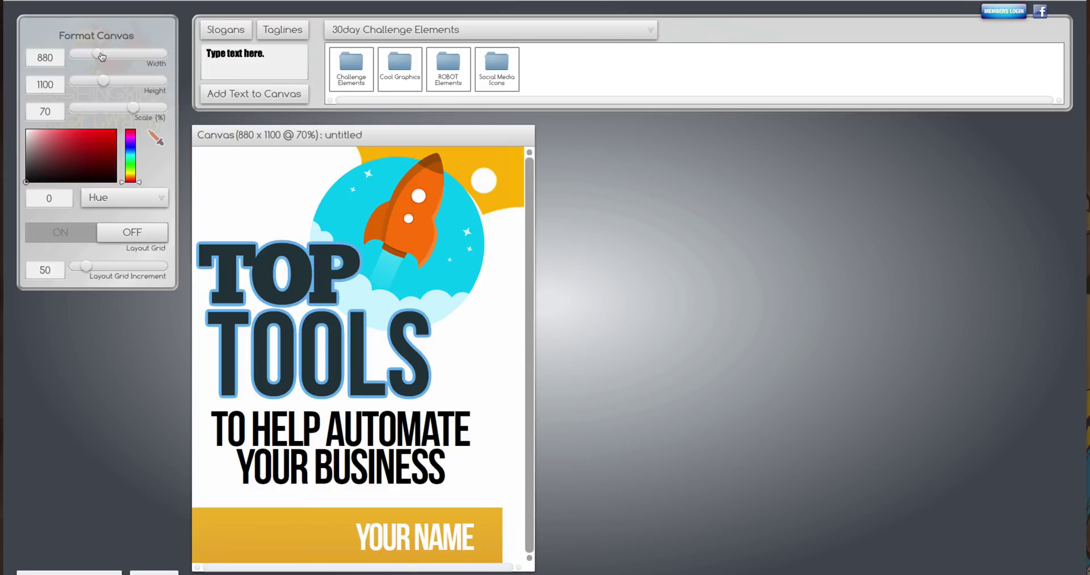
Shift the yellow YOUR NAME banner right and stretch it wider across the cover
{"action": "left_click", "coordinate": [252, 535]}
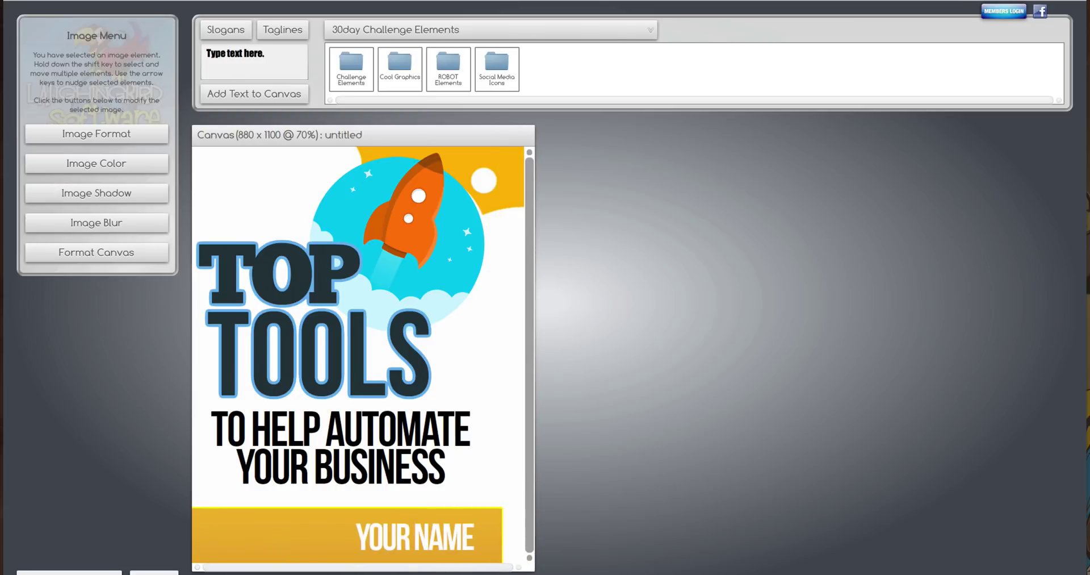
{"action": "left_click_drag", "start_coordinate": [252, 535], "coordinate": [279, 535]}
{"action": "left_click", "coordinate": [67, 131]}
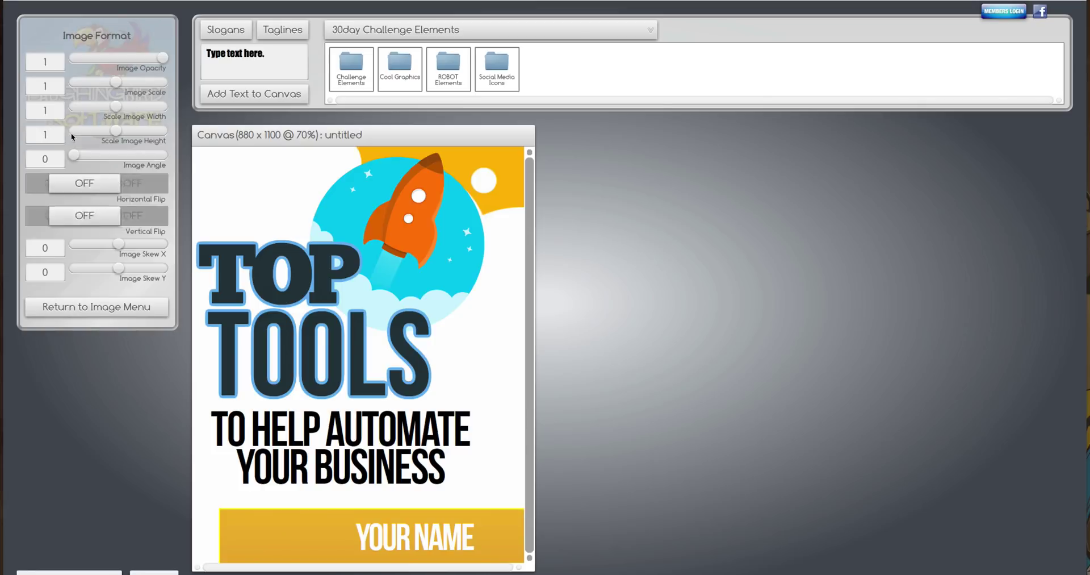
{"action": "left_click_drag", "start_coordinate": [117, 107], "coordinate": [123, 107]}
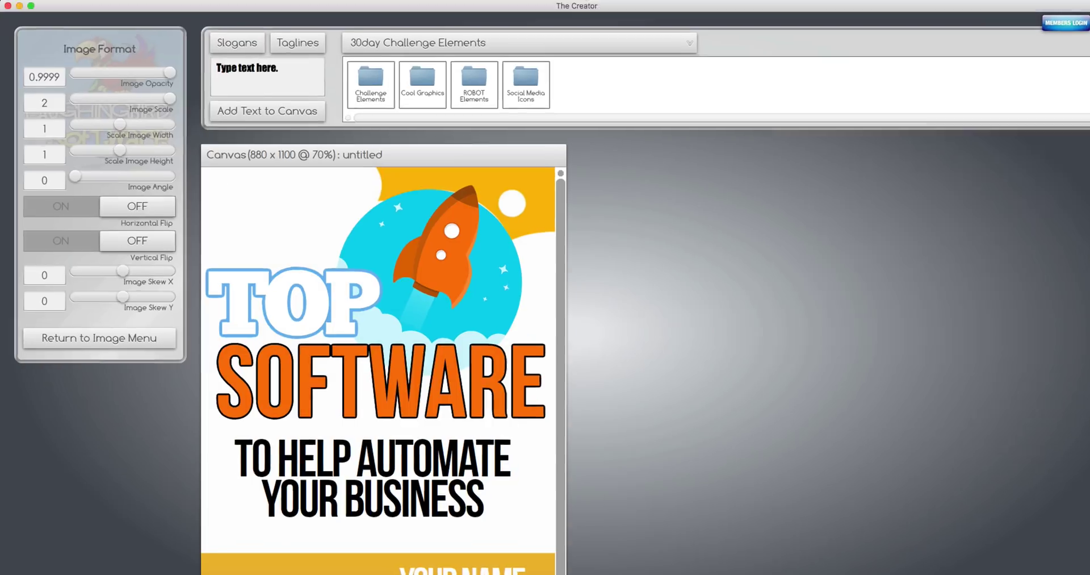
Export the cover as Top Software Box.png to the desktop and move its icon up
{"action": "left_click", "coordinate": [107, 8]}
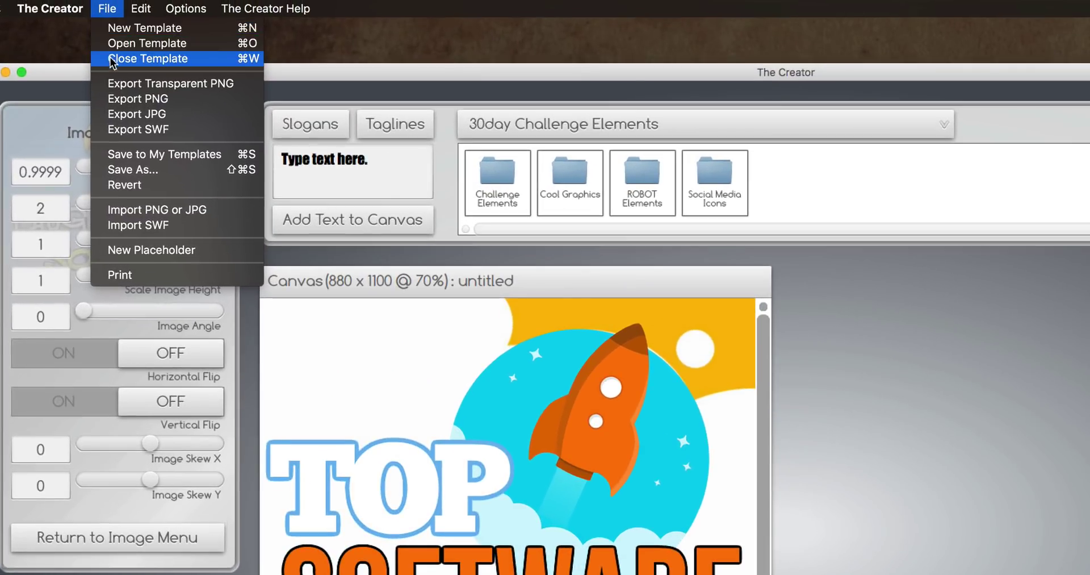
{"action": "left_click", "coordinate": [121, 96]}
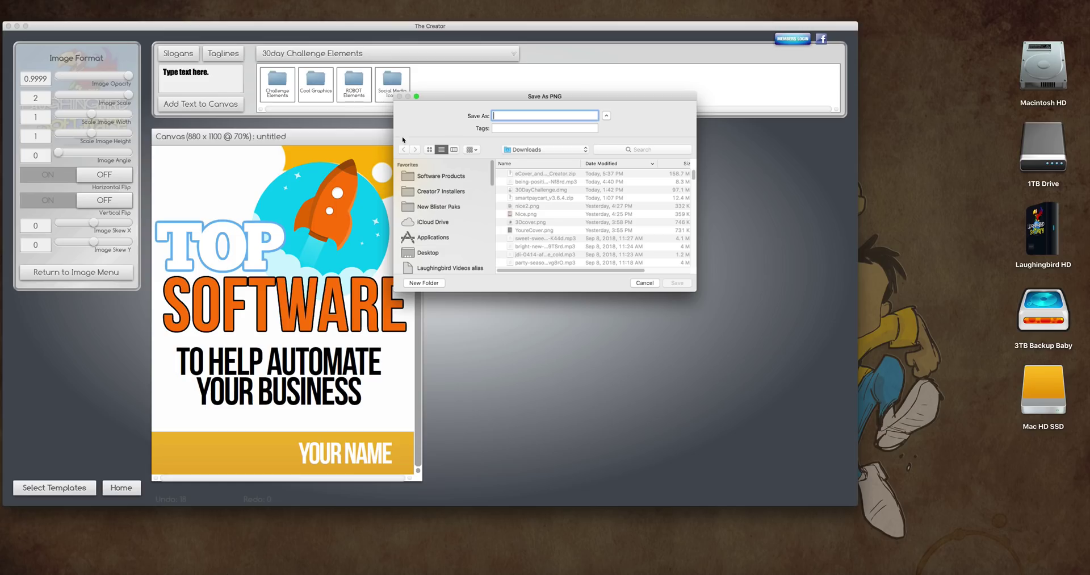
{"action": "type", "text": "To"}
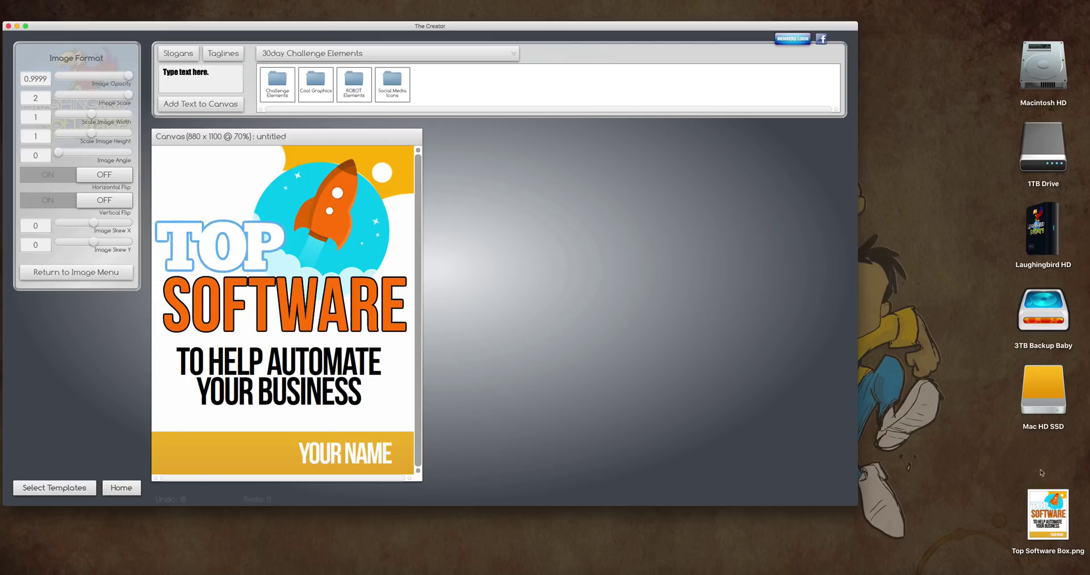
{"action": "left_click_drag", "start_coordinate": [1045, 500], "coordinate": [935, 95]}
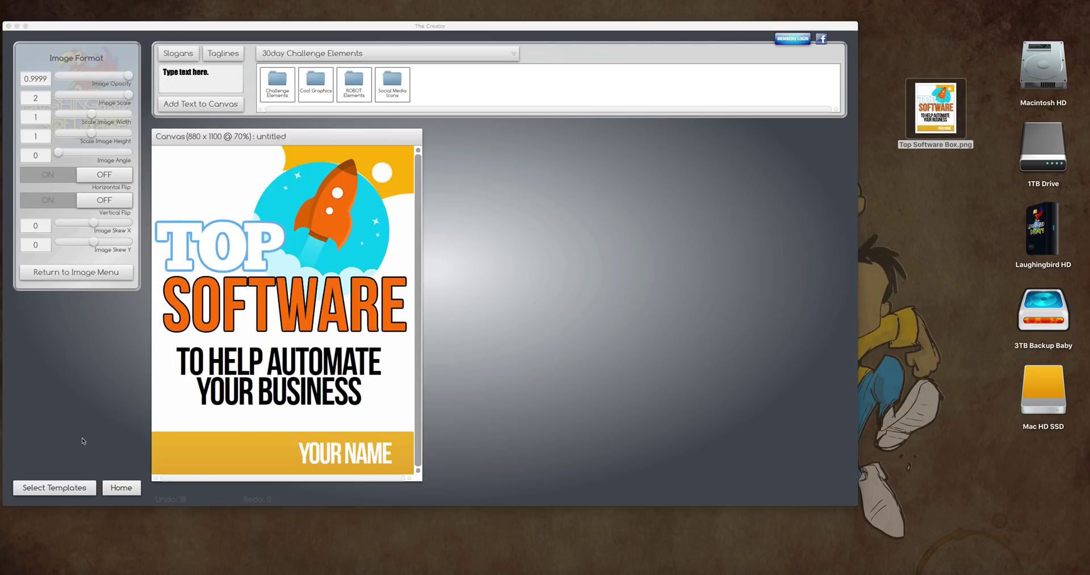
Open the spiral-notebook mockup template from the gallery
{"action": "left_click", "coordinate": [78, 487]}
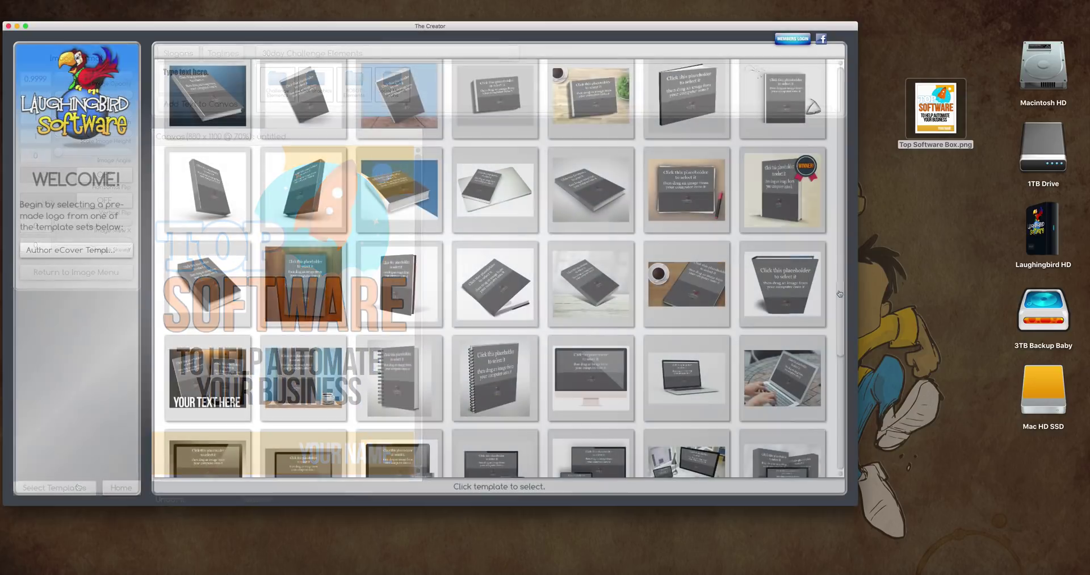
{"action": "scroll", "coordinate": [778, 288], "scroll_direction": "down", "scroll_amount": 2}
{"action": "left_click", "coordinate": [504, 317]}
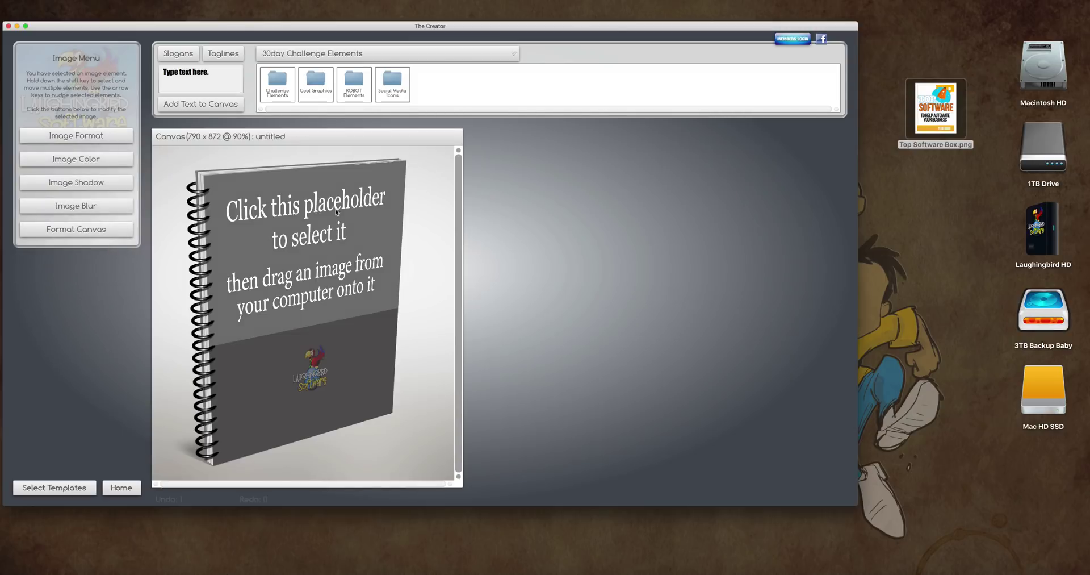
Drop Top Software Box.png onto the notebook's cover placeholder and nudge it into place
{"action": "left_click", "coordinate": [330, 230]}
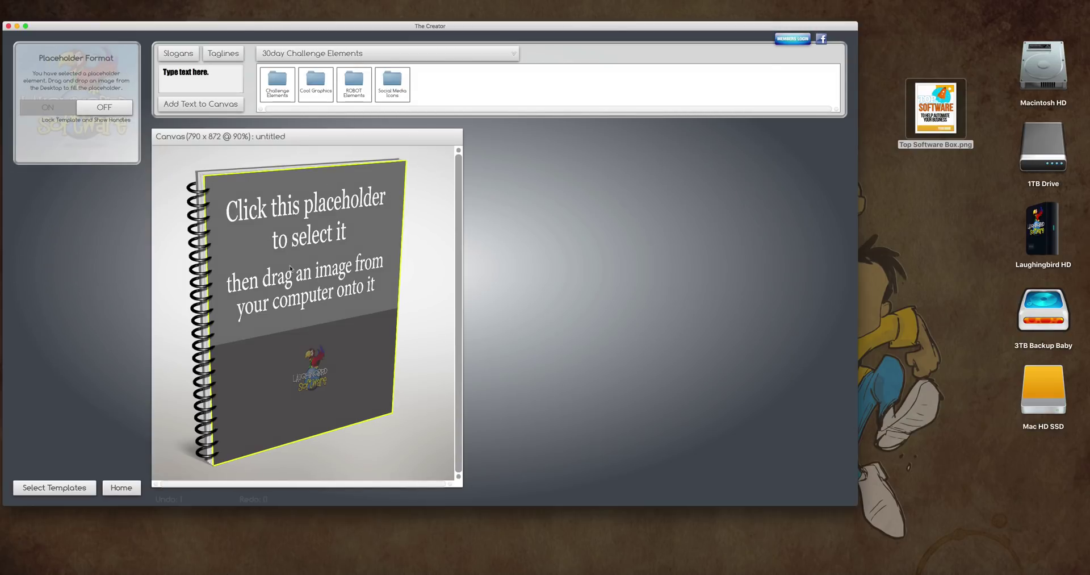
{"action": "left_click_drag", "start_coordinate": [927, 124], "coordinate": [316, 270]}
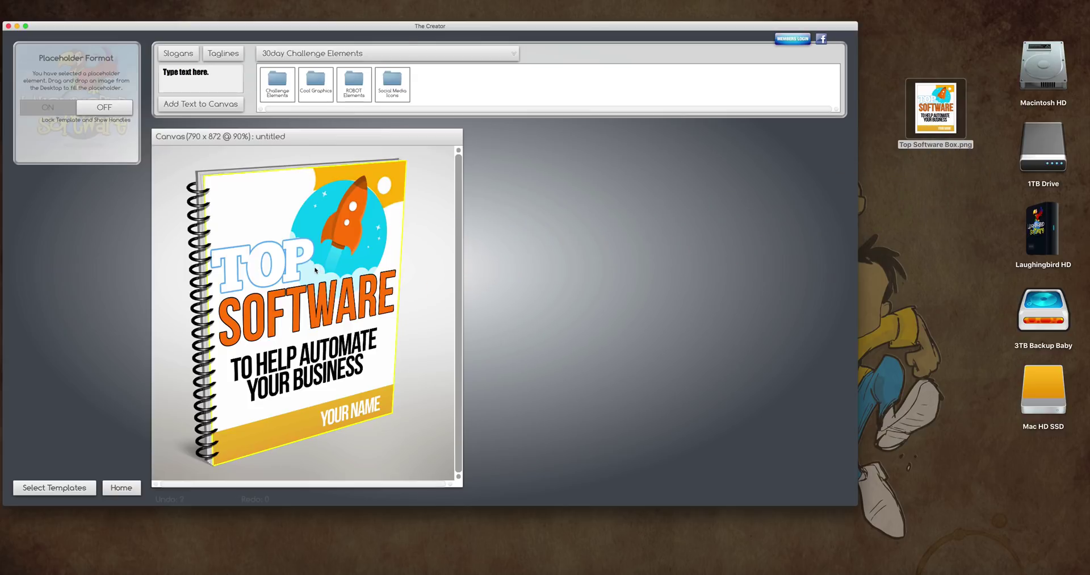
{"action": "left_click", "coordinate": [431, 272]}
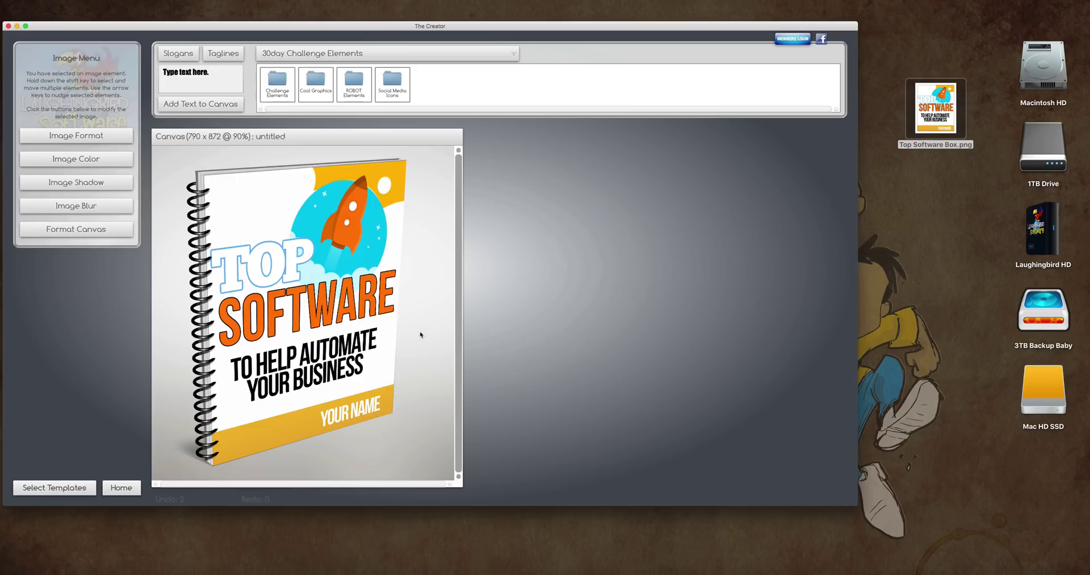
{"action": "mouse_move", "coordinate": [421, 335]}
{"action": "left_mouse_down"}
{"action": "mouse_move", "coordinate": [421, 307]}
{"action": "mouse_move", "coordinate": [417, 323]}
{"action": "mouse_move", "coordinate": [407, 314]}
{"action": "mouse_move", "coordinate": [416, 348]}
{"action": "mouse_move", "coordinate": [421, 331]}
{"action": "left_mouse_up"}
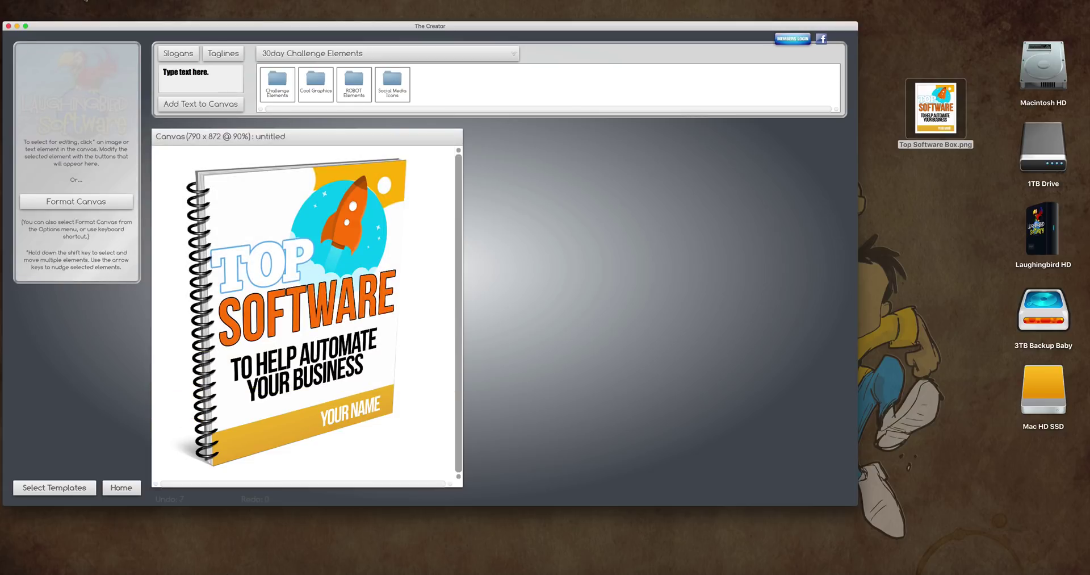
Export the notebook mockup as a transparent PNG named Top Software Transparent
{"action": "left_click", "coordinate": [70, 1]}
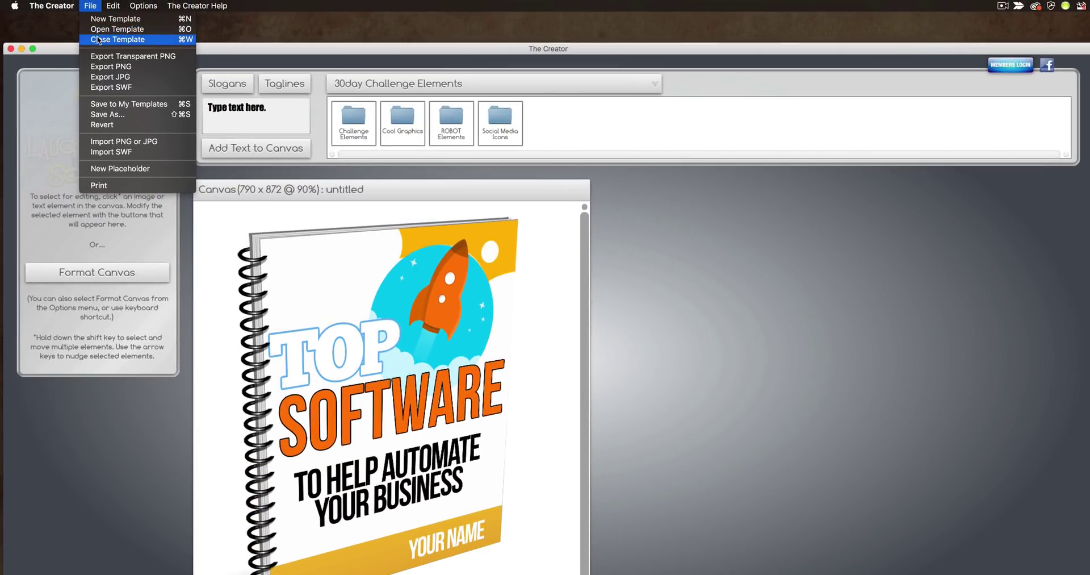
{"action": "left_click", "coordinate": [104, 57]}
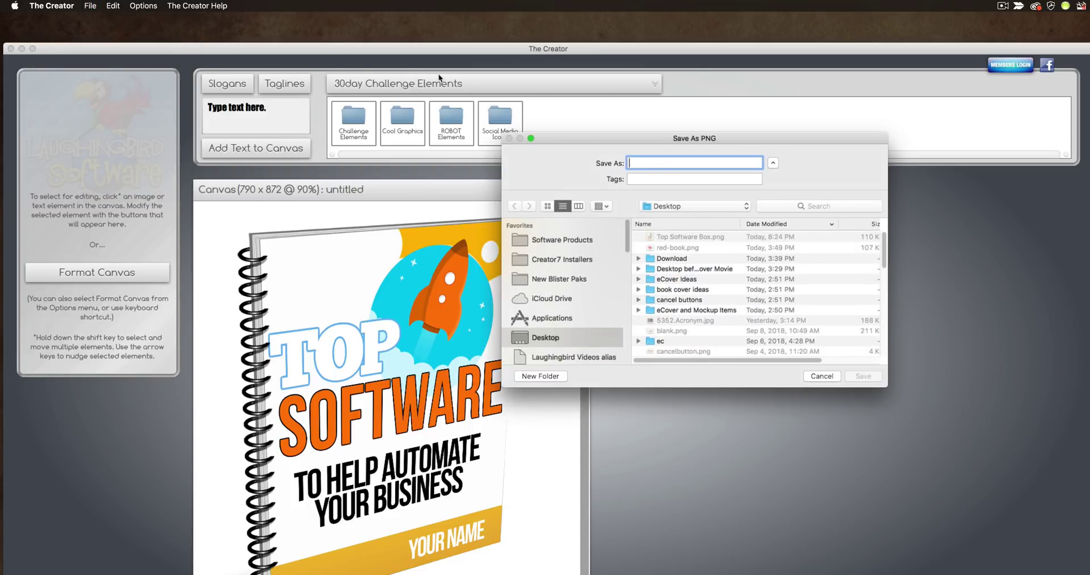
{"action": "type", "text": "Top Software Transparen"}
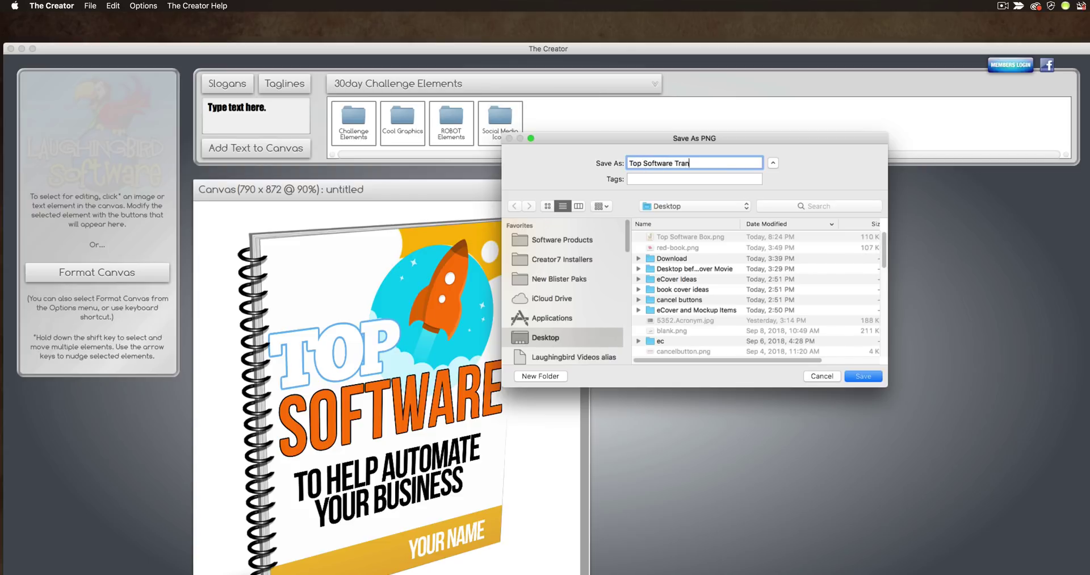
{"action": "type", "text": "t"}
{"action": "key", "text": "Return"}
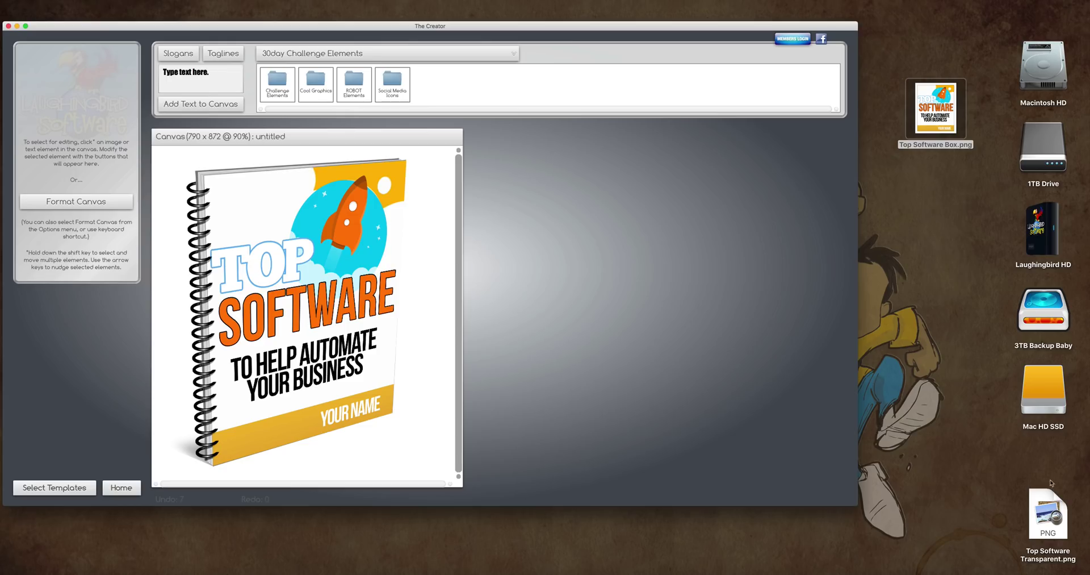
Place Top Software Transparent.png below Top Software Box.png on the desktop and preview it
{"action": "left_click_drag", "start_coordinate": [1048, 511], "coordinate": [948, 220]}
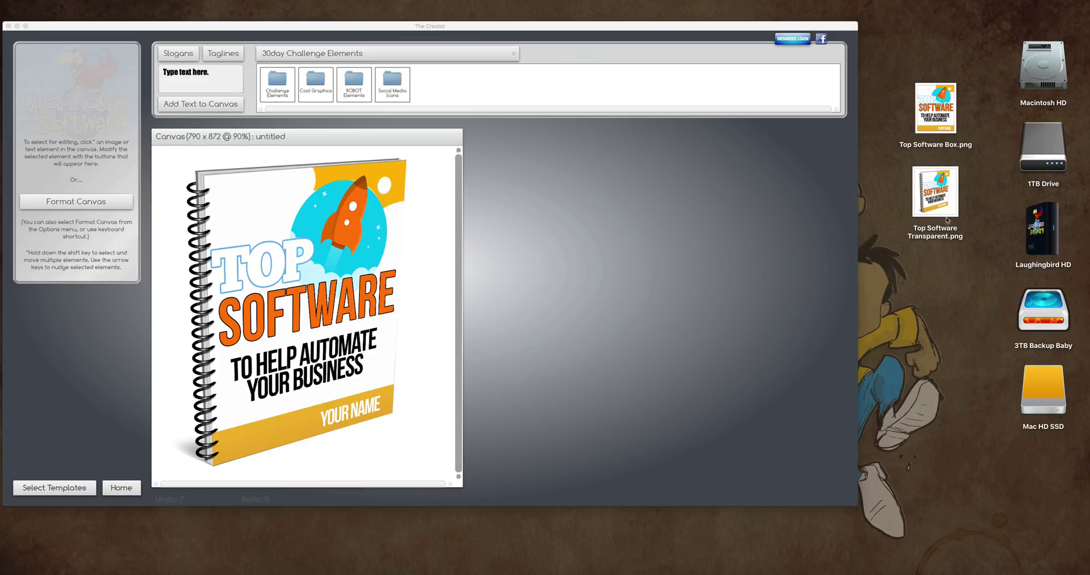
{"action": "double_click", "coordinate": [946, 220]}
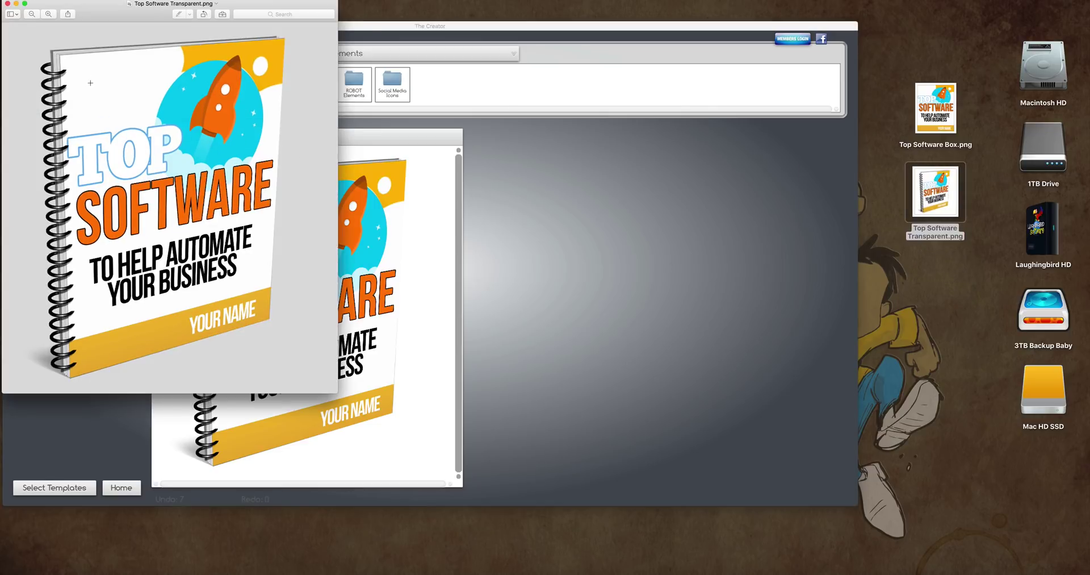
{"action": "left_click", "coordinate": [7, 4]}
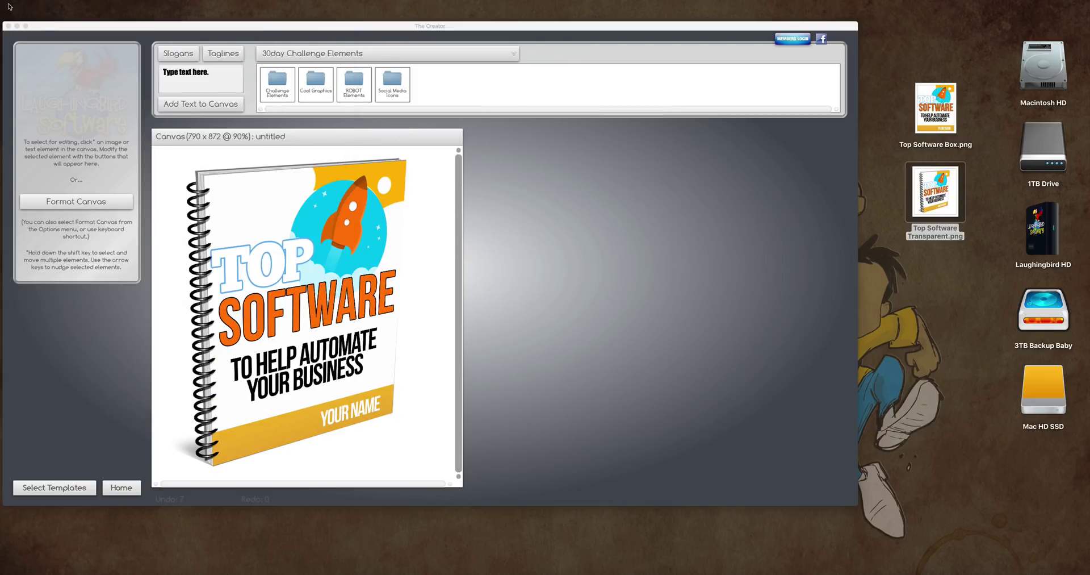
Discard the notebook unsaved and open Learn My Secret Recipe from Free Templates
{"action": "left_click", "coordinate": [60, 484]}
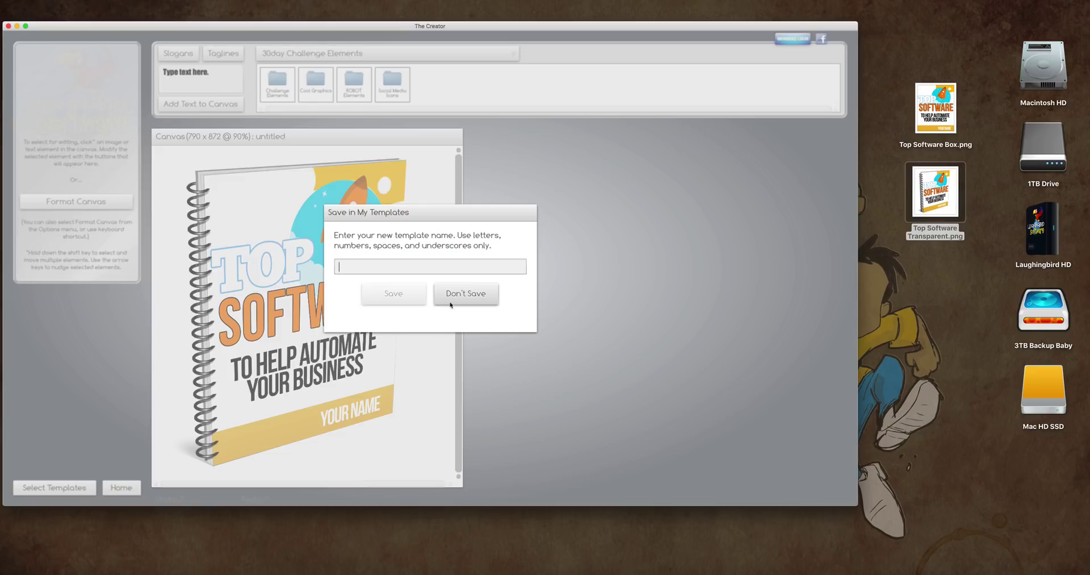
{"action": "left_click", "coordinate": [450, 303]}
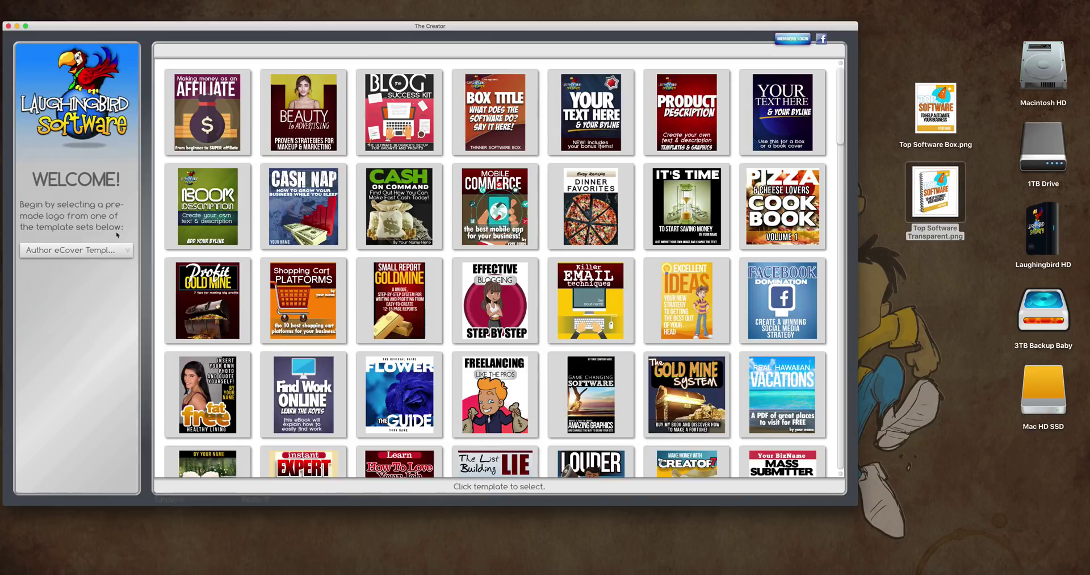
{"action": "left_click", "coordinate": [60, 252]}
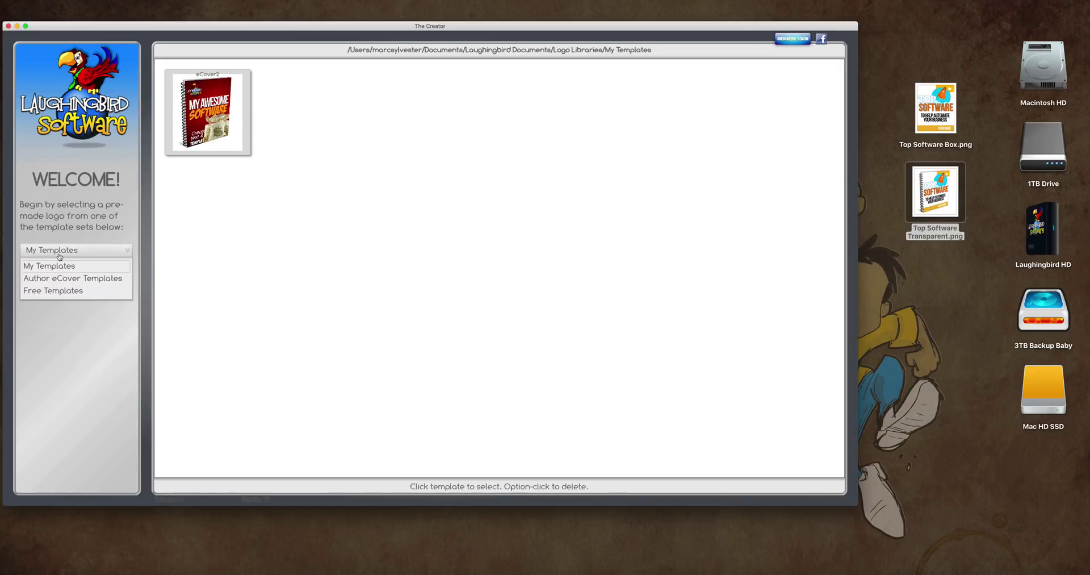
{"action": "left_click", "coordinate": [59, 290]}
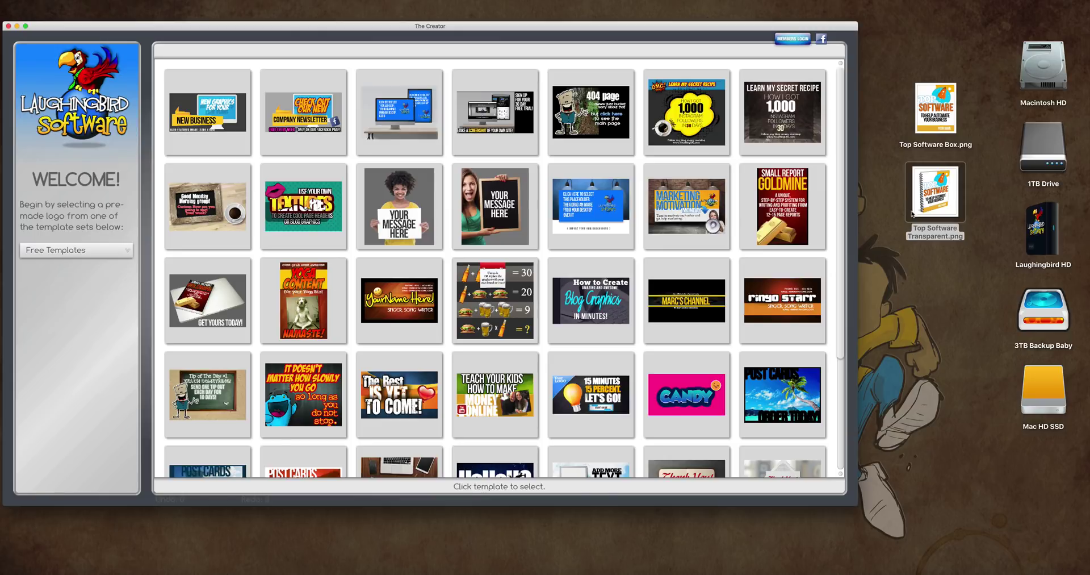
{"action": "left_click", "coordinate": [768, 126]}
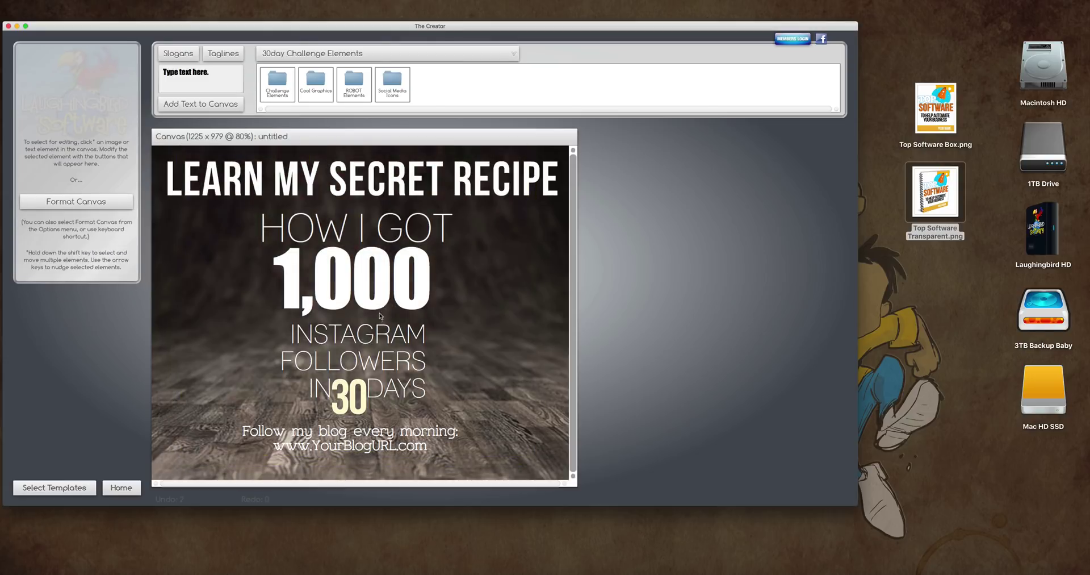
Move the 1,000 text right and import Top Software Transparent.png onto the graphic
{"action": "left_click_drag", "start_coordinate": [379, 310], "coordinate": [476, 309]}
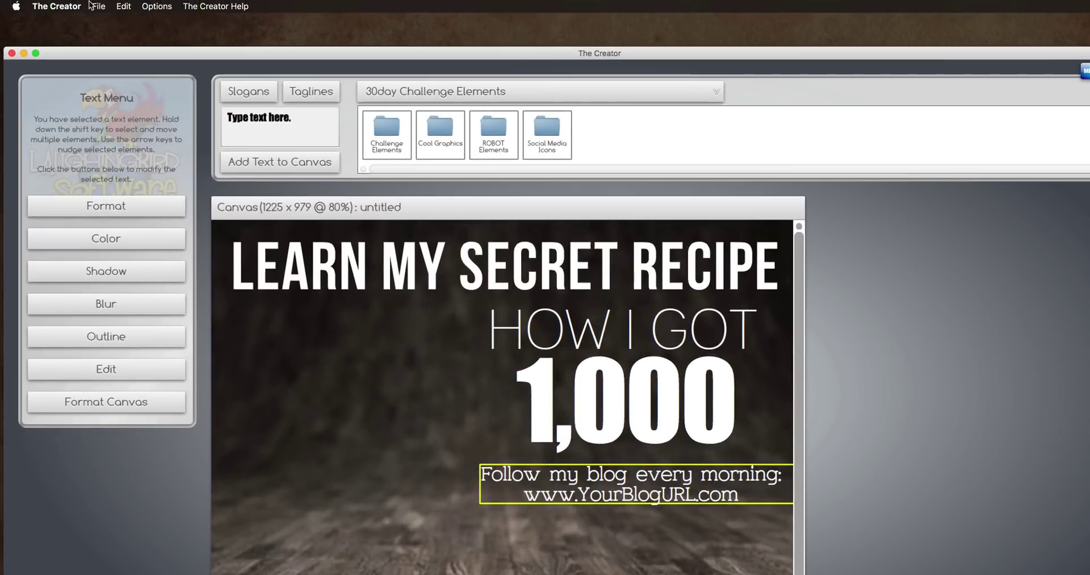
{"action": "left_click", "coordinate": [71, 0]}
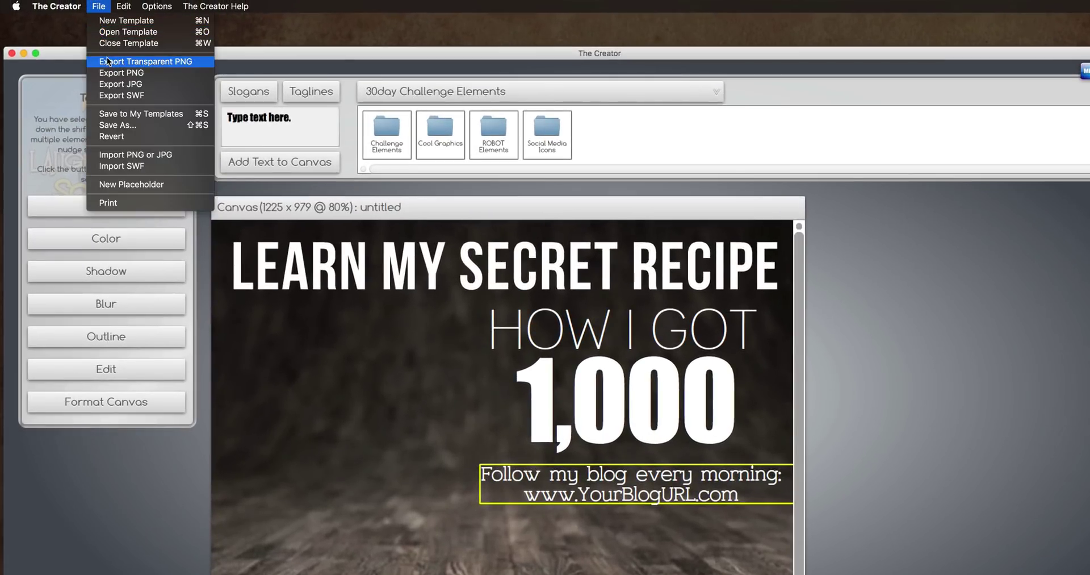
{"action": "left_click", "coordinate": [112, 157]}
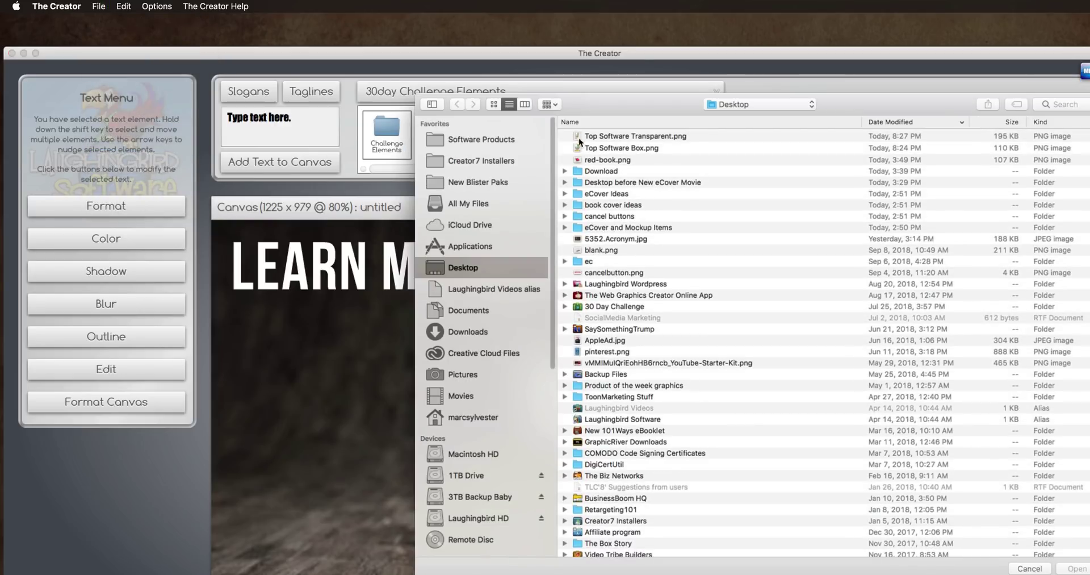
{"action": "double_click", "coordinate": [617, 137]}
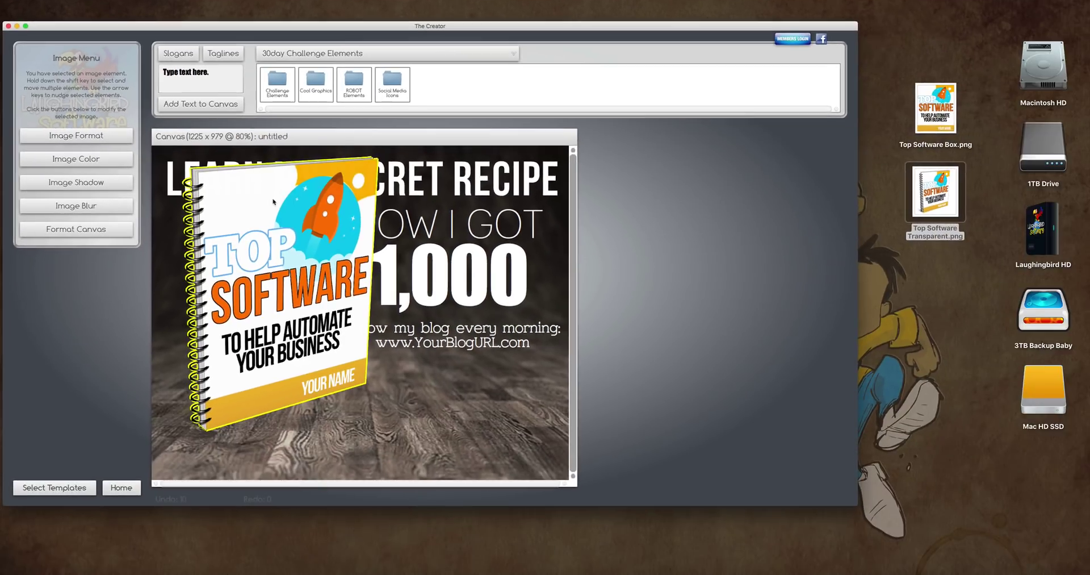
Scale the book image to 0.81 and place it left of the headline text
{"action": "left_click_drag", "start_coordinate": [273, 201], "coordinate": [271, 241]}
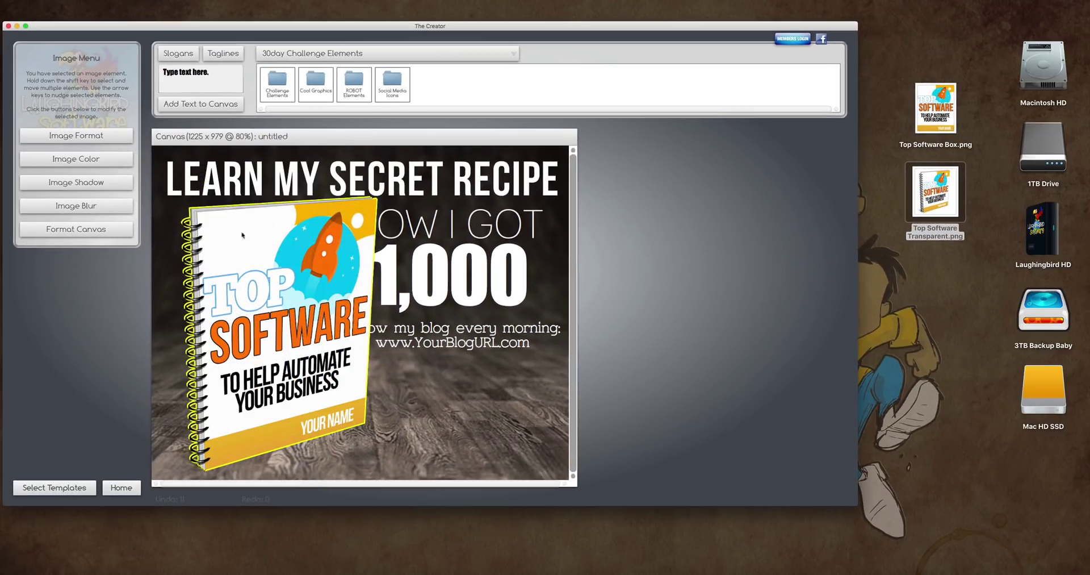
{"action": "left_click", "coordinate": [105, 136]}
{"action": "left_click_drag", "start_coordinate": [92, 97], "coordinate": [84, 96]}
{"action": "left_click_drag", "start_coordinate": [280, 325], "coordinate": [259, 314]}
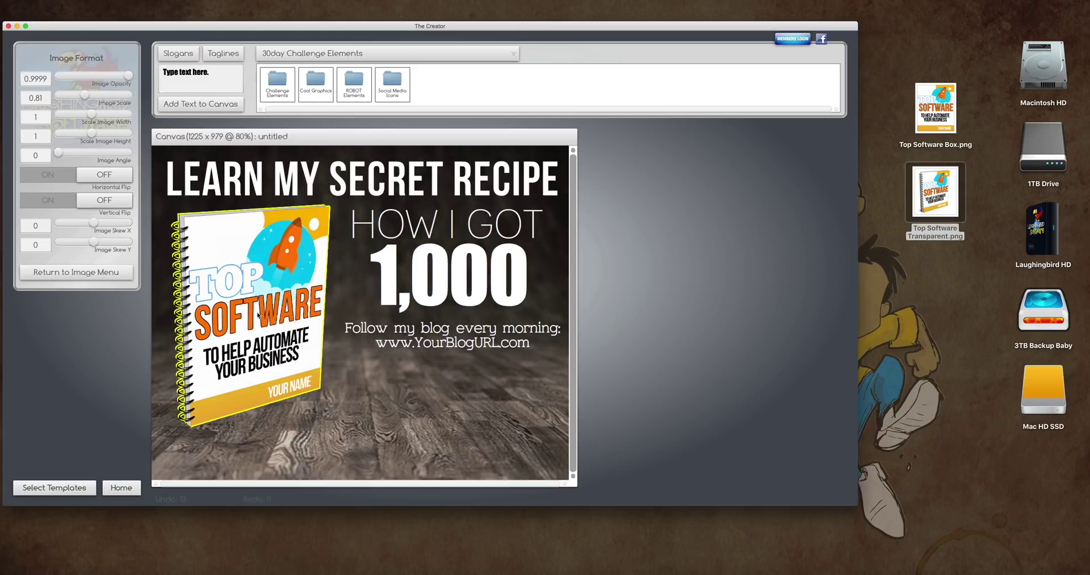
{"action": "left_click", "coordinate": [386, 408]}
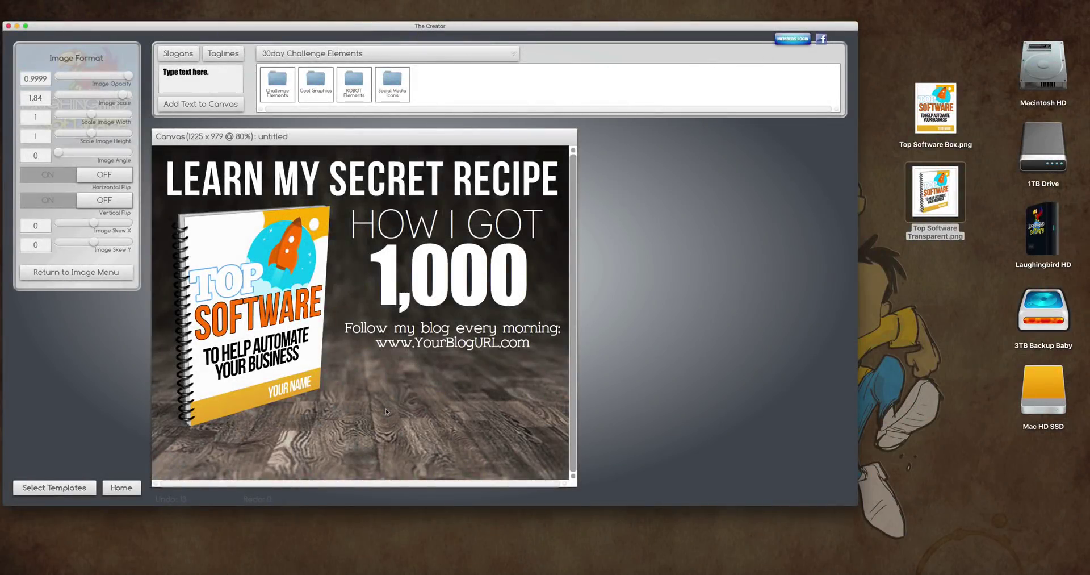
Discard the recipe design and load Perfect Audience from the Author eCover Templates set
{"action": "left_click", "coordinate": [54, 488]}
{"action": "left_click", "coordinate": [455, 295]}
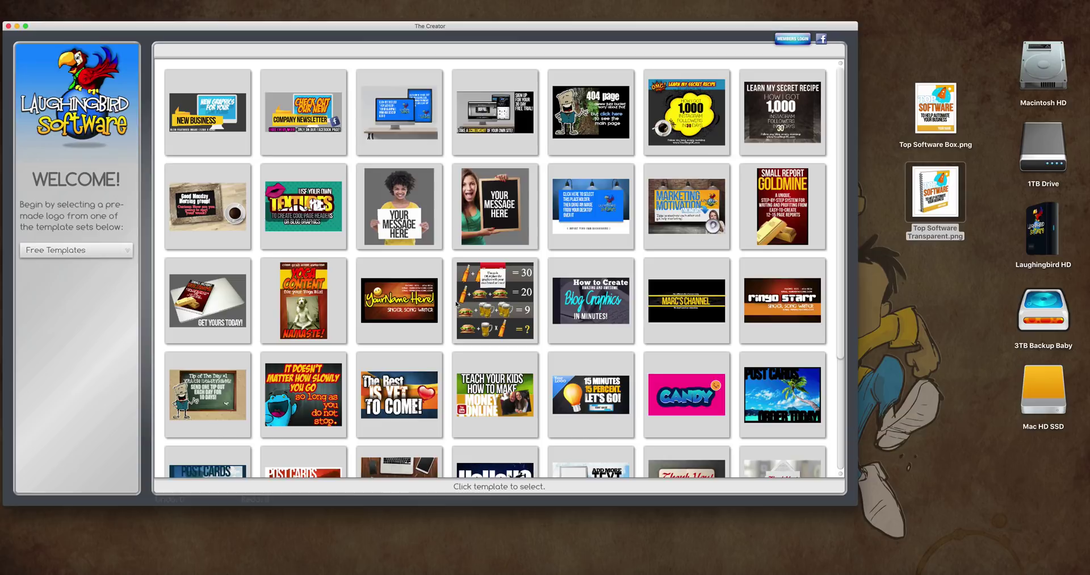
{"action": "left_click", "coordinate": [70, 251]}
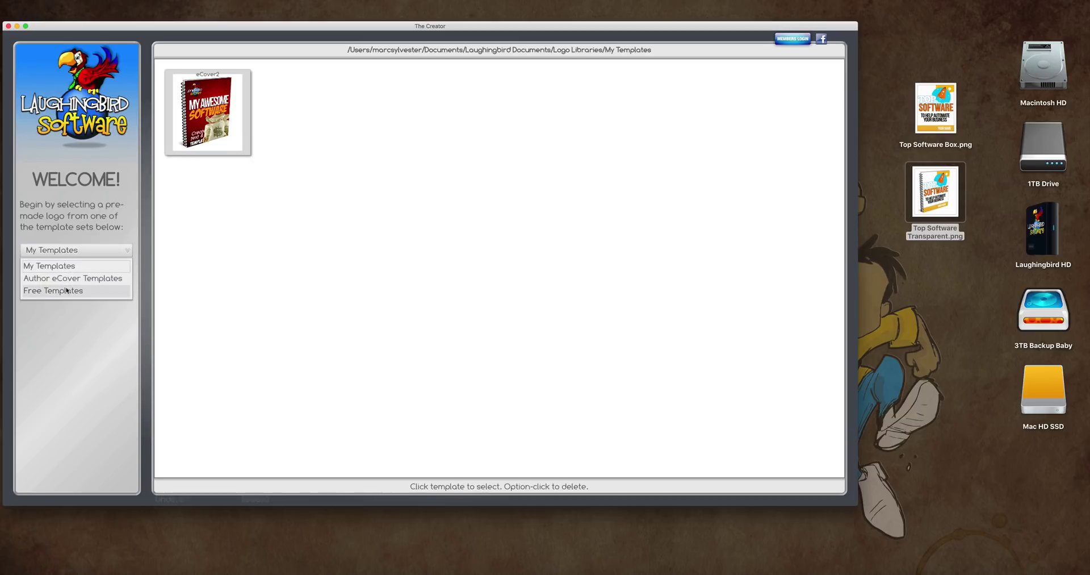
{"action": "left_click", "coordinate": [62, 280]}
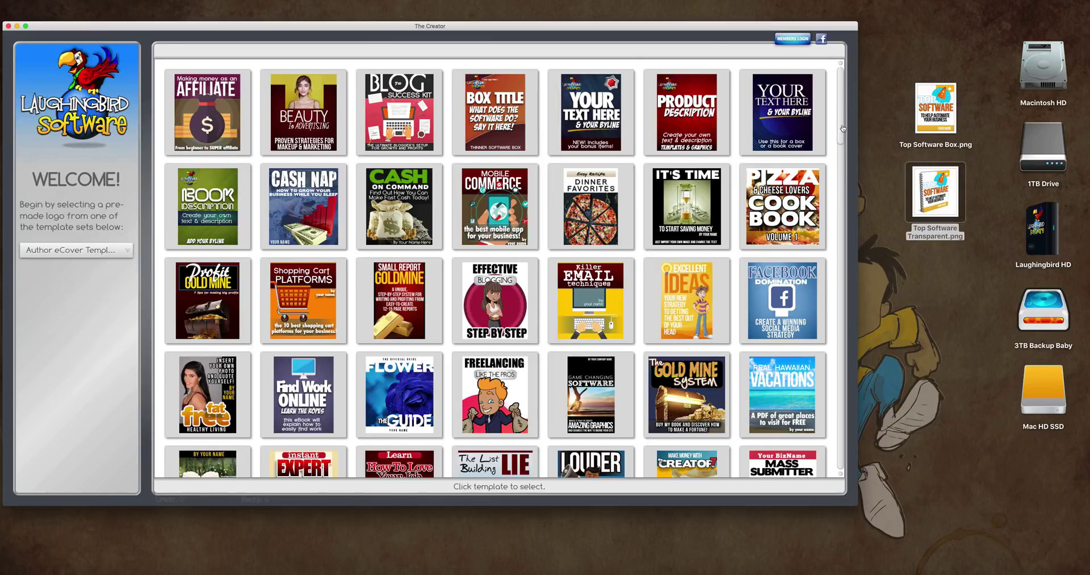
{"action": "left_click_drag", "start_coordinate": [837, 130], "coordinate": [841, 197]}
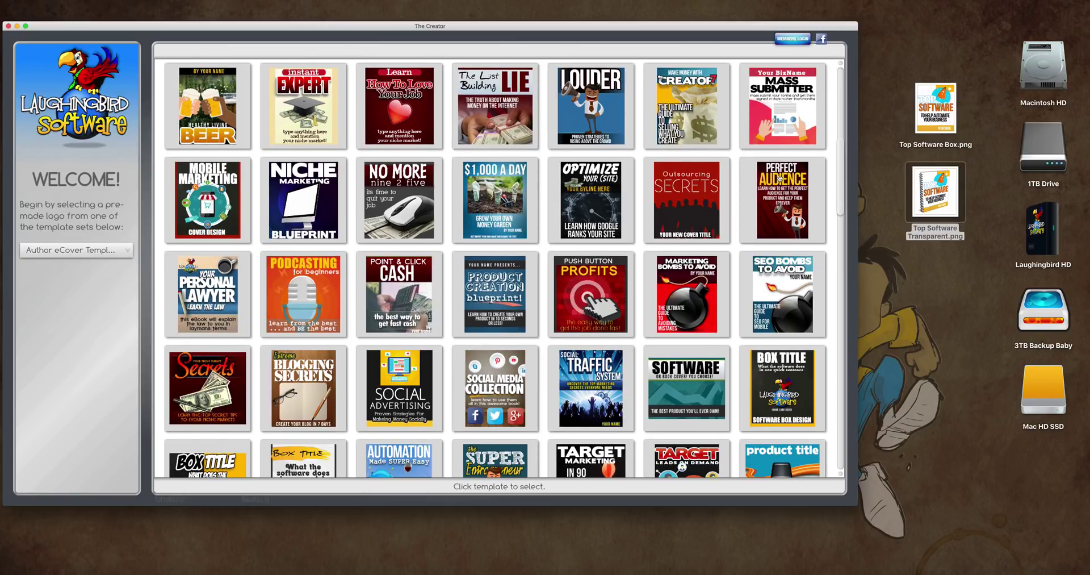
{"action": "left_click", "coordinate": [780, 179]}
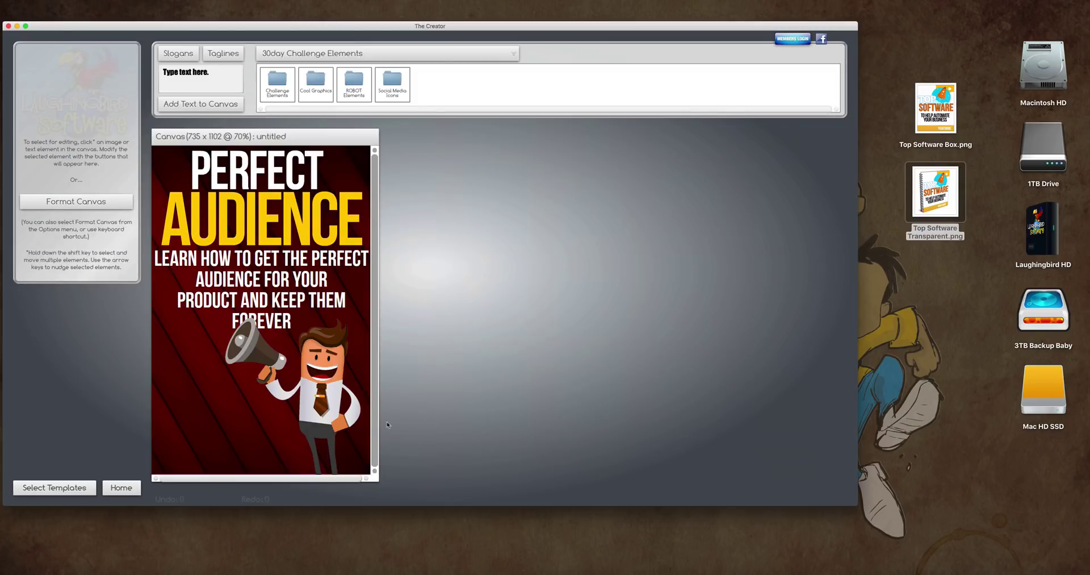
Retitle the headline MONEY MAKING SOFTWARE, delete the megaphone figure, and list eCover Elements
{"action": "left_click", "coordinate": [264, 216]}
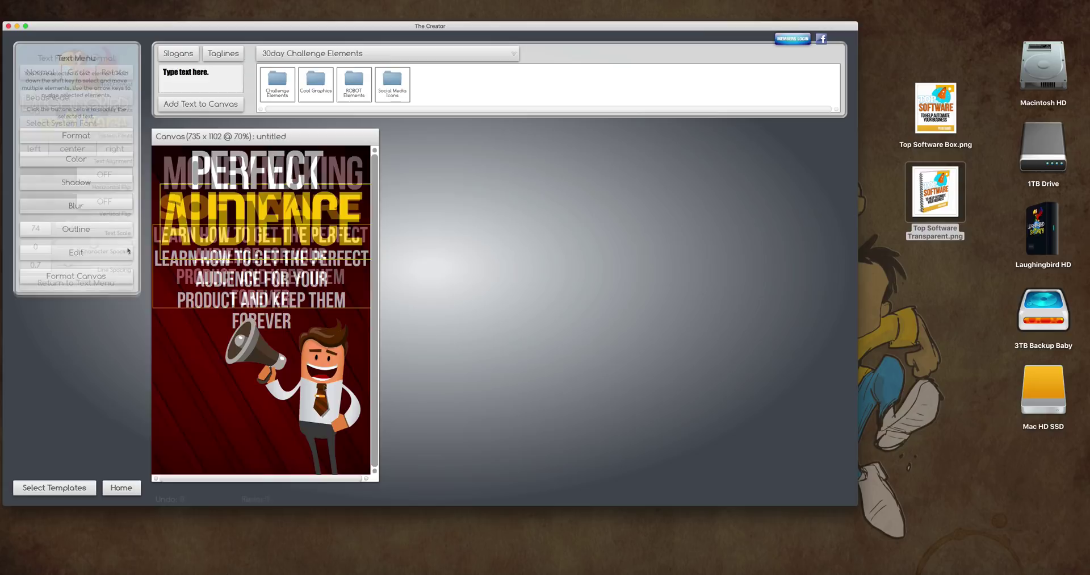
{"action": "left_click_drag", "start_coordinate": [331, 390], "coordinate": [310, 376]}
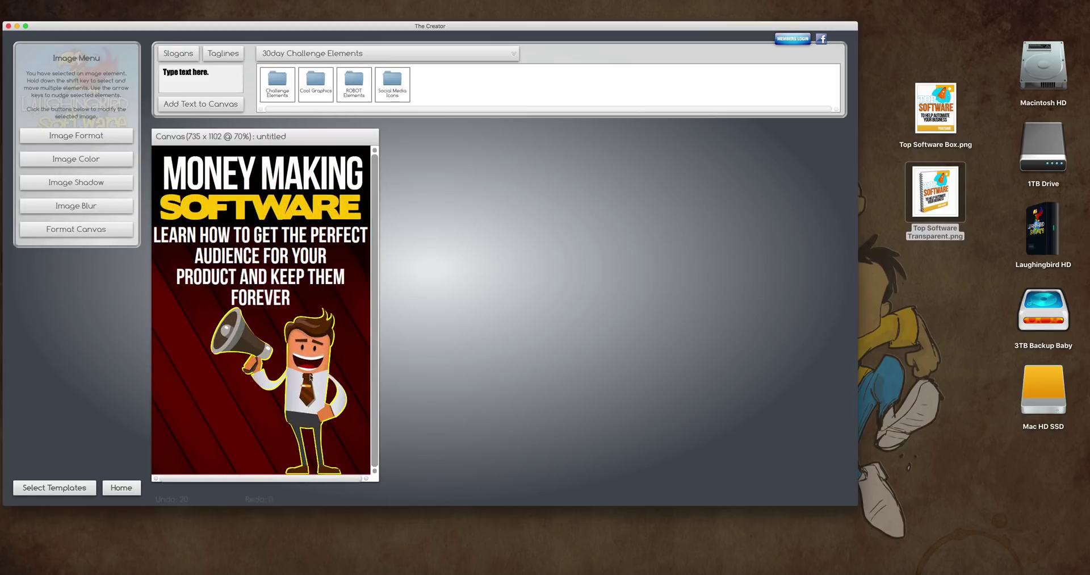
{"action": "key", "text": "Delete"}
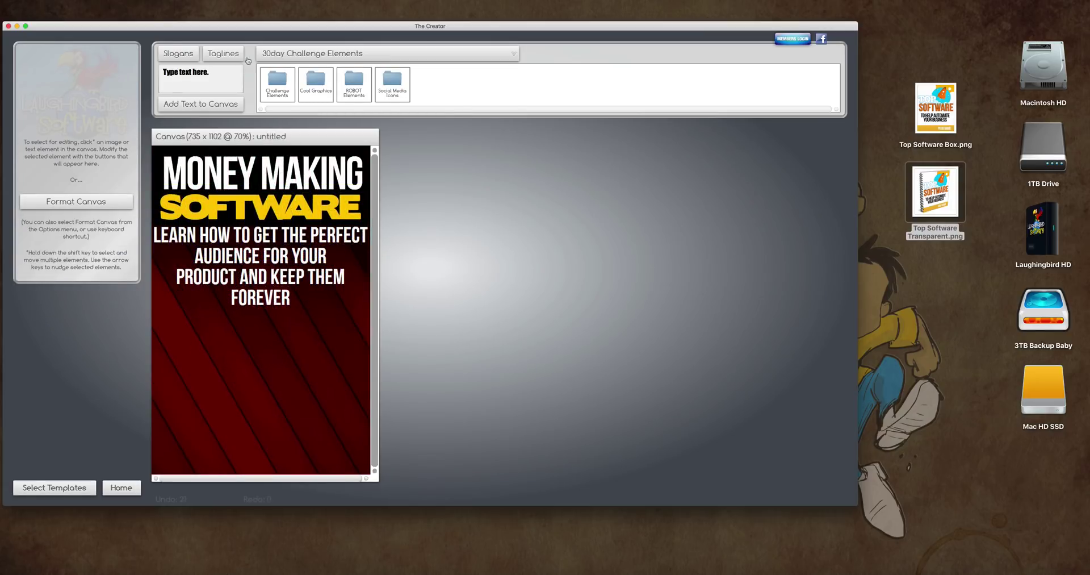
{"action": "left_click", "coordinate": [320, 55]}
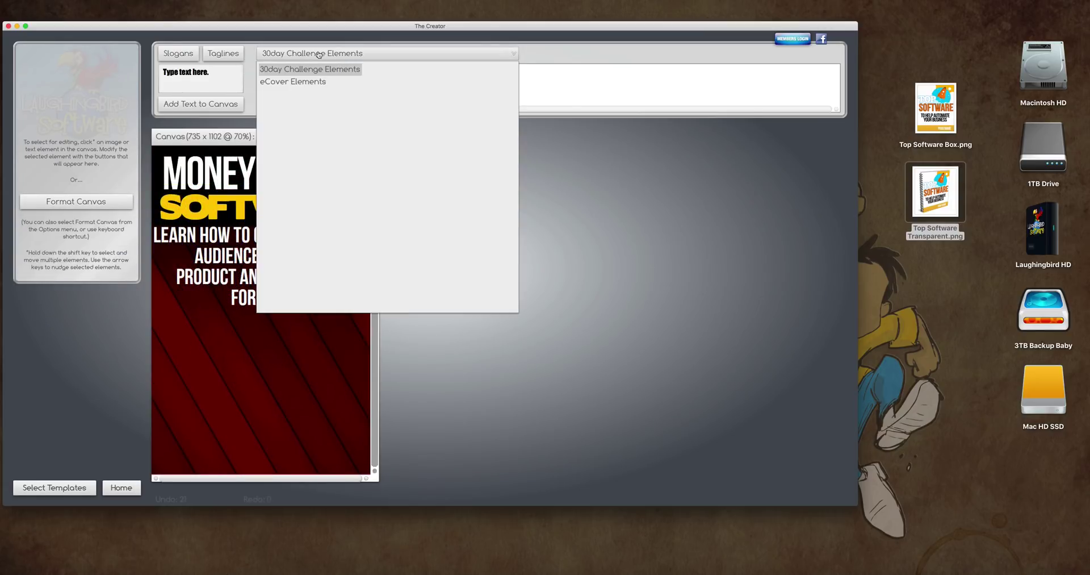
{"action": "left_click", "coordinate": [304, 82]}
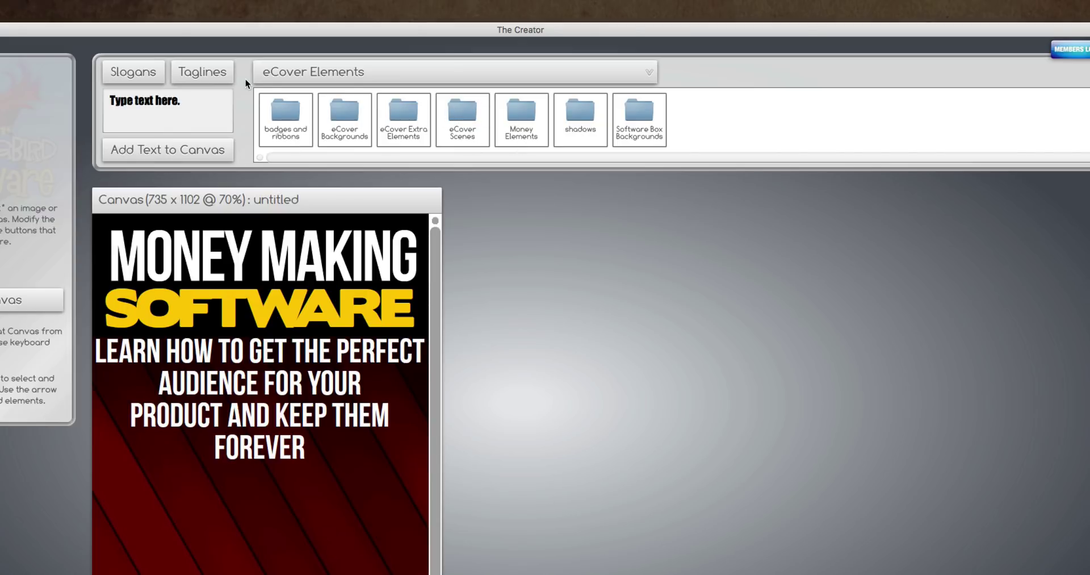
Drag a dollar-bill pile from Money Elements onto the cover bottom and enlarge it
{"action": "left_click", "coordinate": [529, 113]}
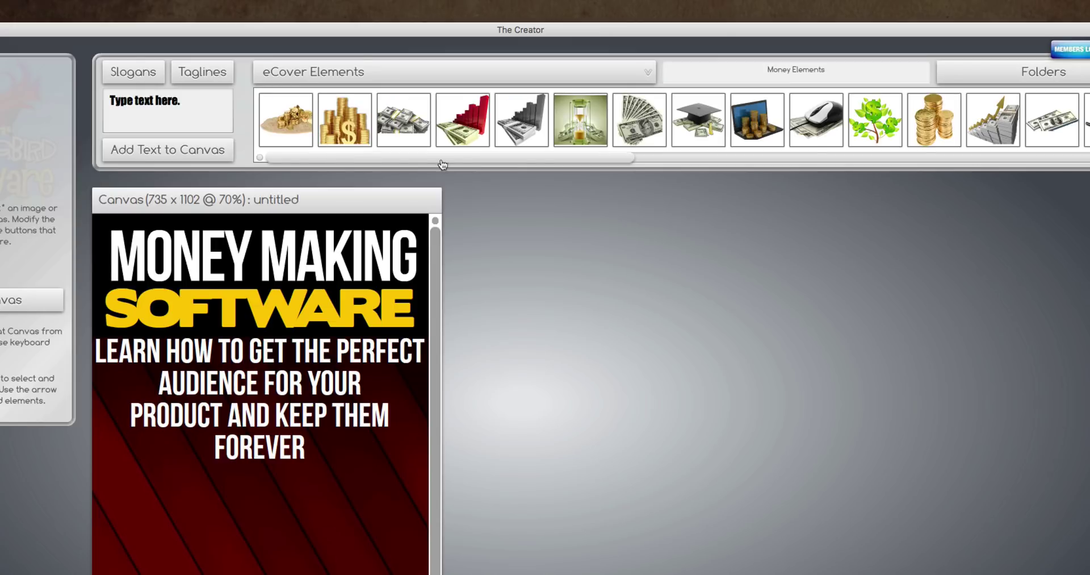
{"action": "left_click_drag", "start_coordinate": [413, 161], "coordinate": [518, 163]}
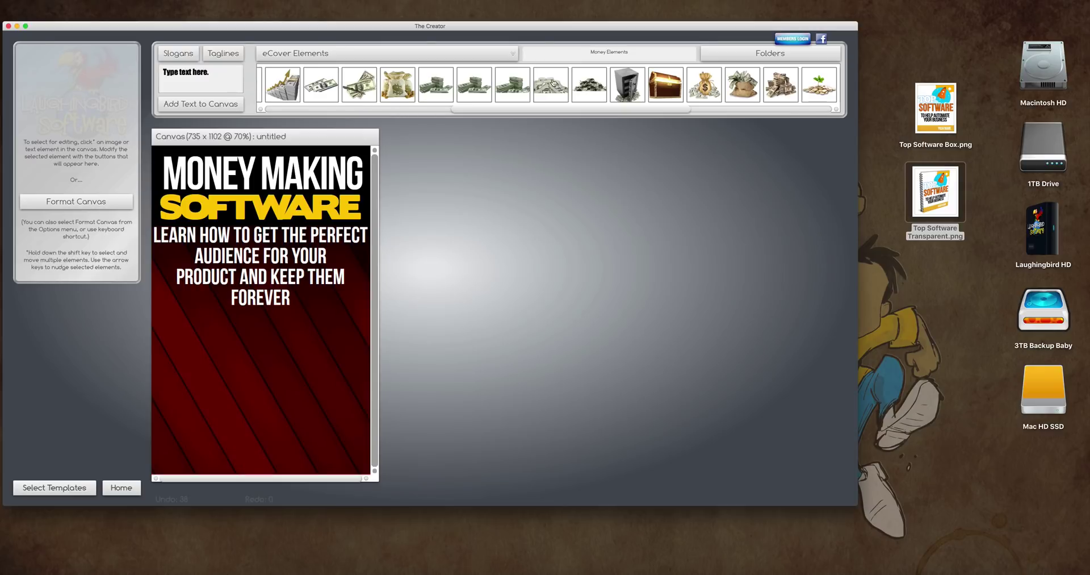
{"action": "left_click_drag", "start_coordinate": [554, 82], "coordinate": [282, 442]}
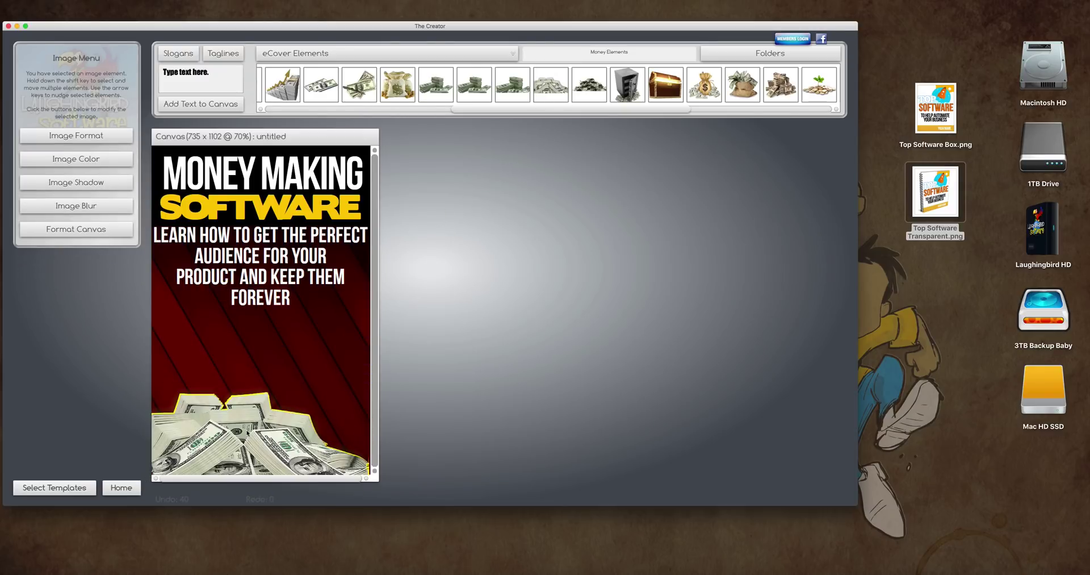
{"action": "left_click", "coordinate": [64, 136]}
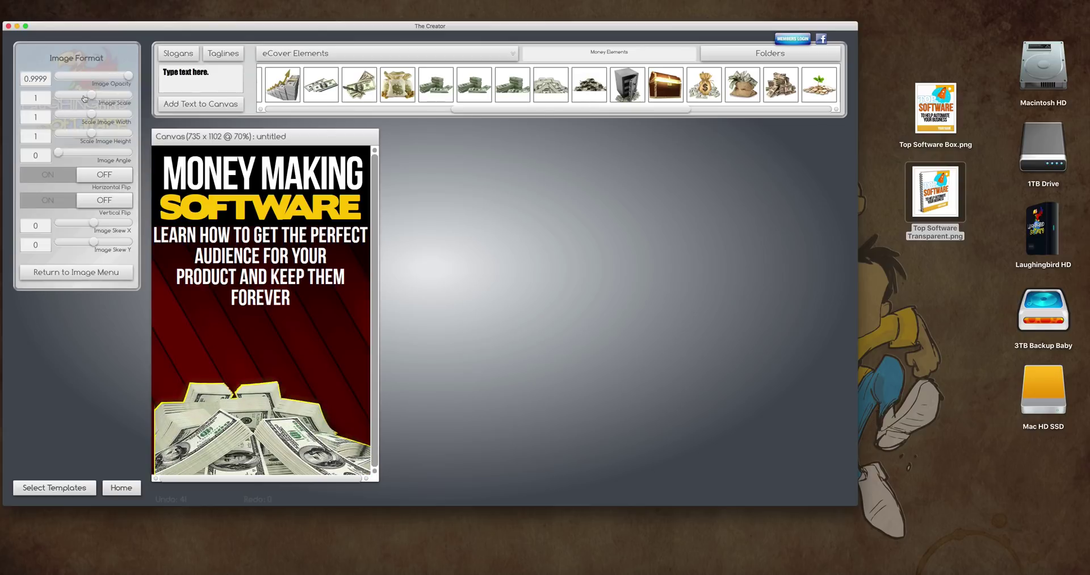
{"action": "left_click_drag", "start_coordinate": [90, 96], "coordinate": [105, 98]}
{"action": "left_click", "coordinate": [289, 206]}
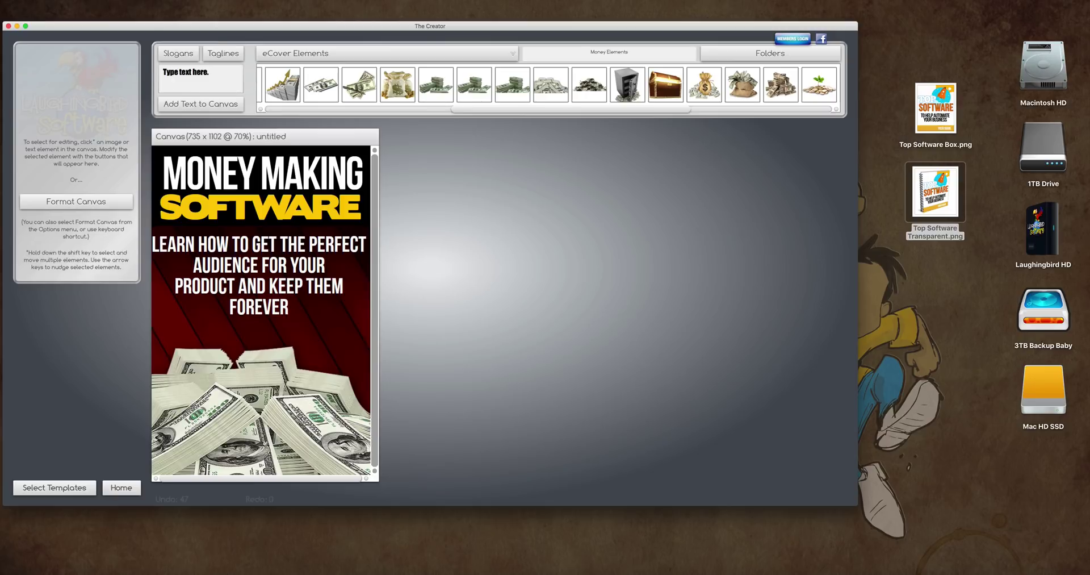
Export the Money Making Software cover as MoneyMaking.png, then begin a new template
{"action": "left_click", "coordinate": [80, 0]}
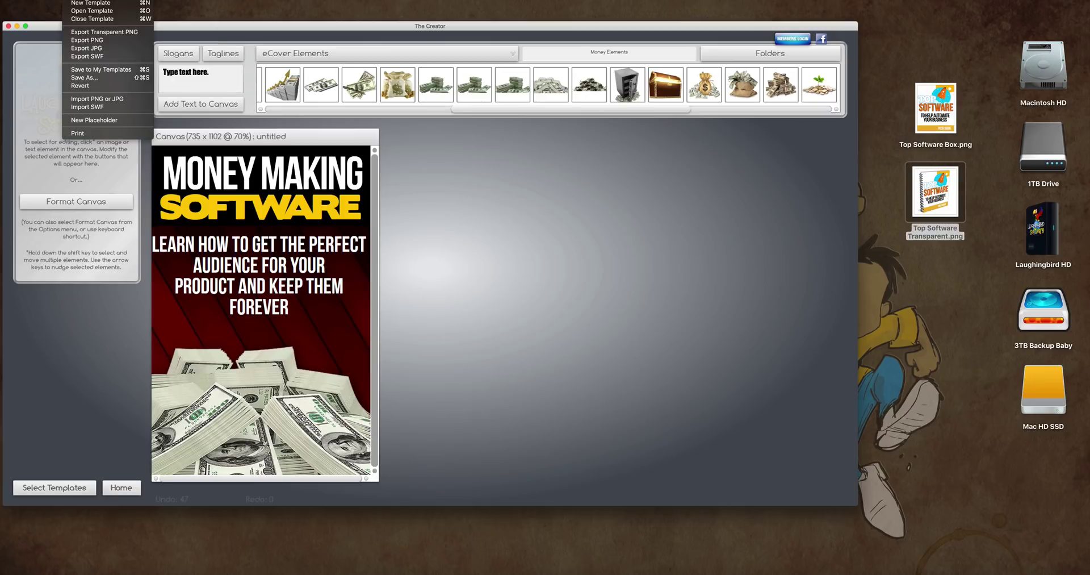
{"action": "left_click", "coordinate": [81, 40]}
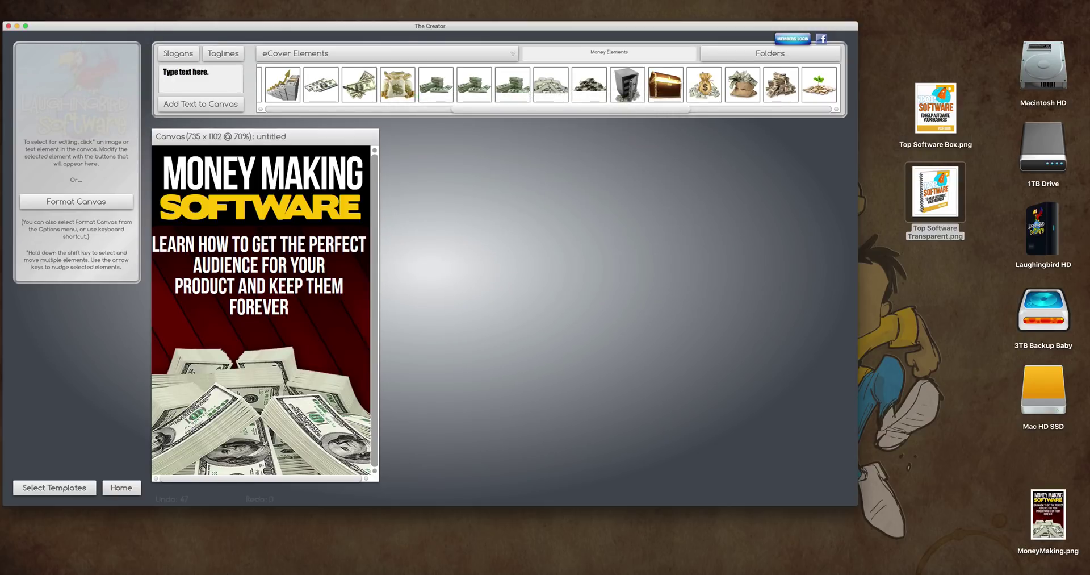
{"action": "left_click", "coordinate": [80, 1]}
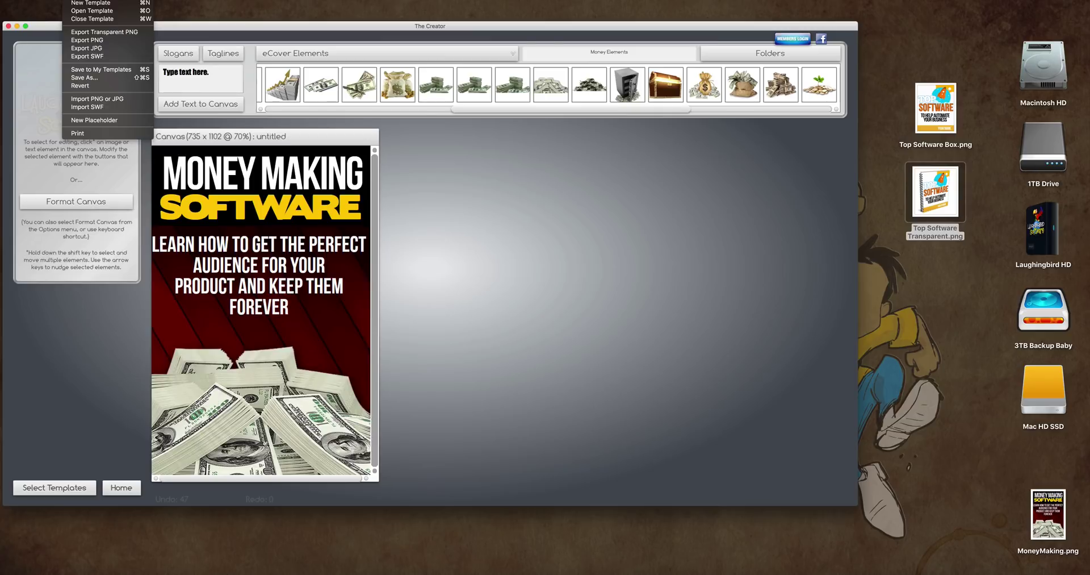
{"action": "left_click", "coordinate": [83, 3]}
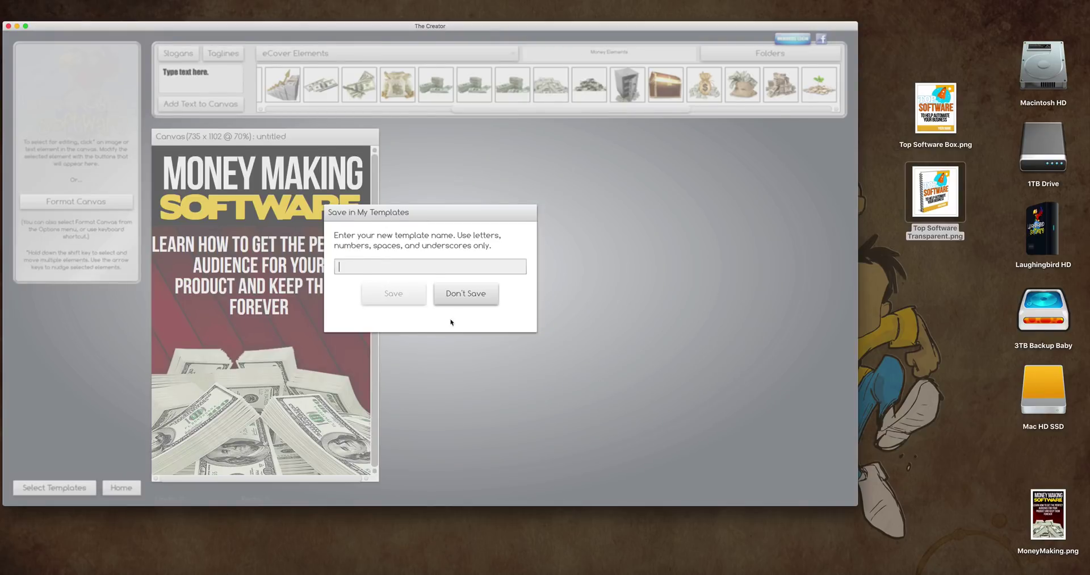
Discard the old cover without saving and enlarge the canvas to 1058 x 726
{"action": "left_click", "coordinate": [466, 293]}
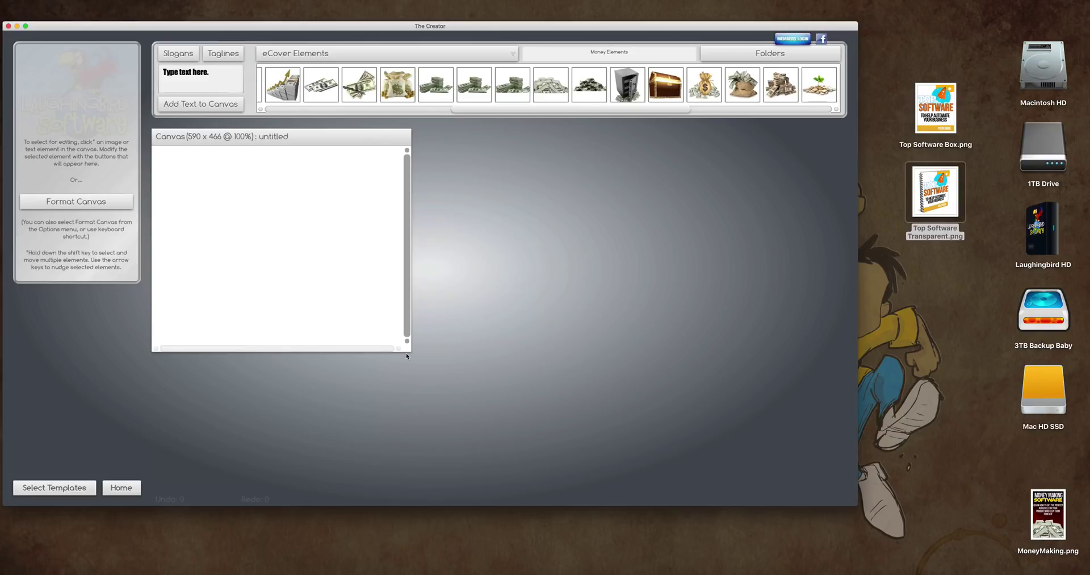
{"action": "left_click_drag", "start_coordinate": [408, 351], "coordinate": [611, 465]}
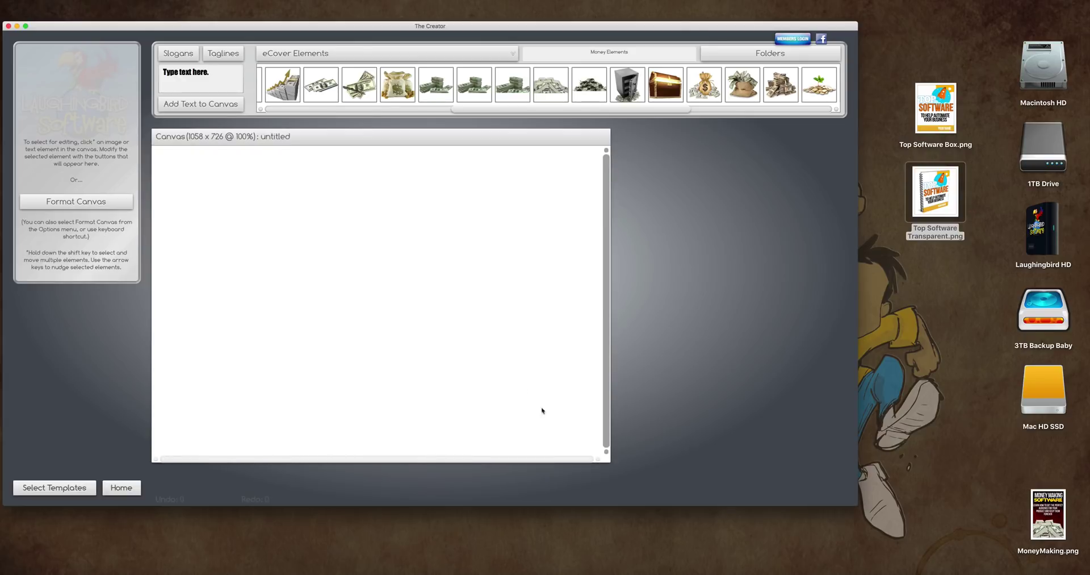
{"action": "left_click", "coordinate": [70, 0]}
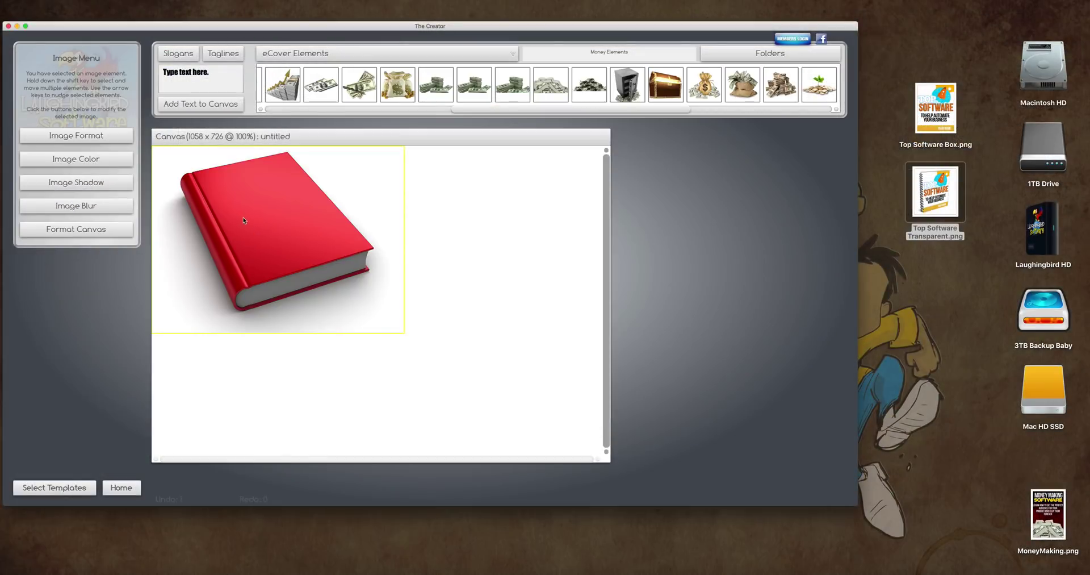
Scale the red book image to 1.47 with 1.03 width and nudge it into the centre
{"action": "left_click_drag", "start_coordinate": [243, 221], "coordinate": [283, 250]}
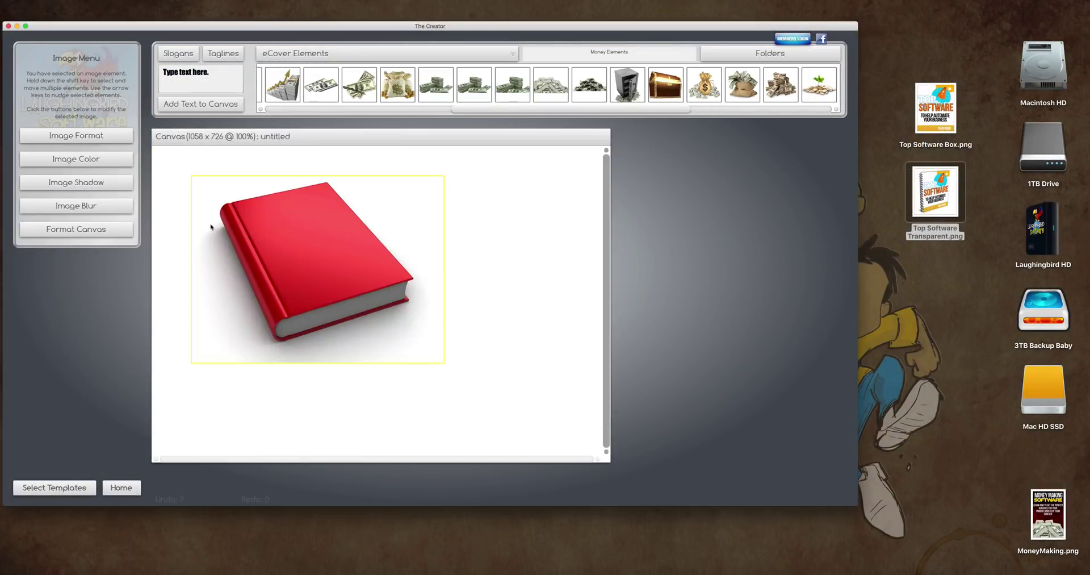
{"action": "left_click", "coordinate": [74, 135]}
{"action": "left_click_drag", "start_coordinate": [93, 98], "coordinate": [109, 95]}
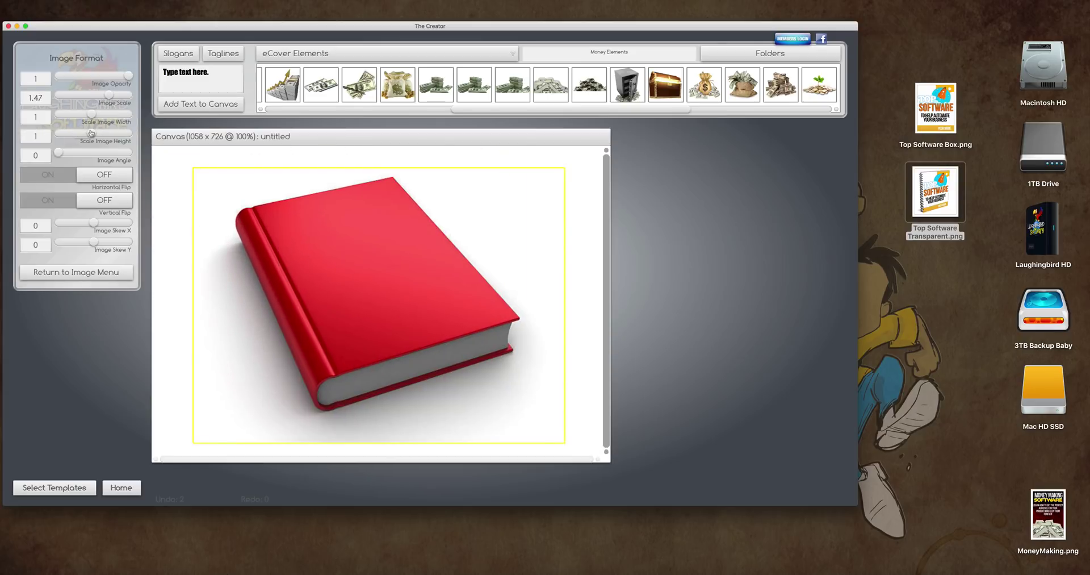
{"action": "mouse_move", "coordinate": [91, 114]}
{"action": "left_mouse_down"}
{"action": "mouse_move", "coordinate": [82, 116]}
{"action": "mouse_move", "coordinate": [93, 118]}
{"action": "left_mouse_up"}
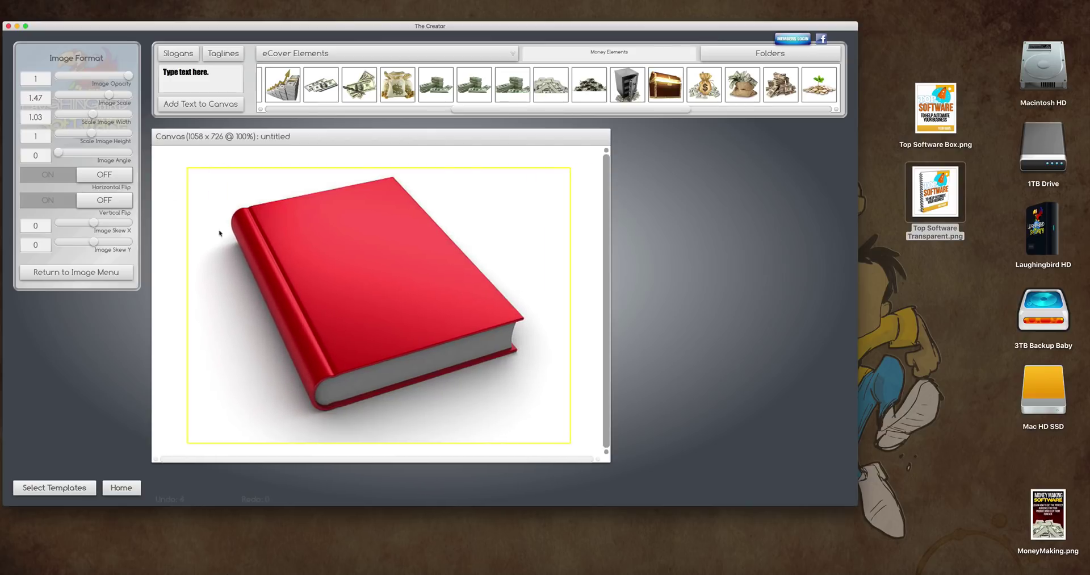
{"action": "left_click_drag", "start_coordinate": [296, 275], "coordinate": [304, 279]}
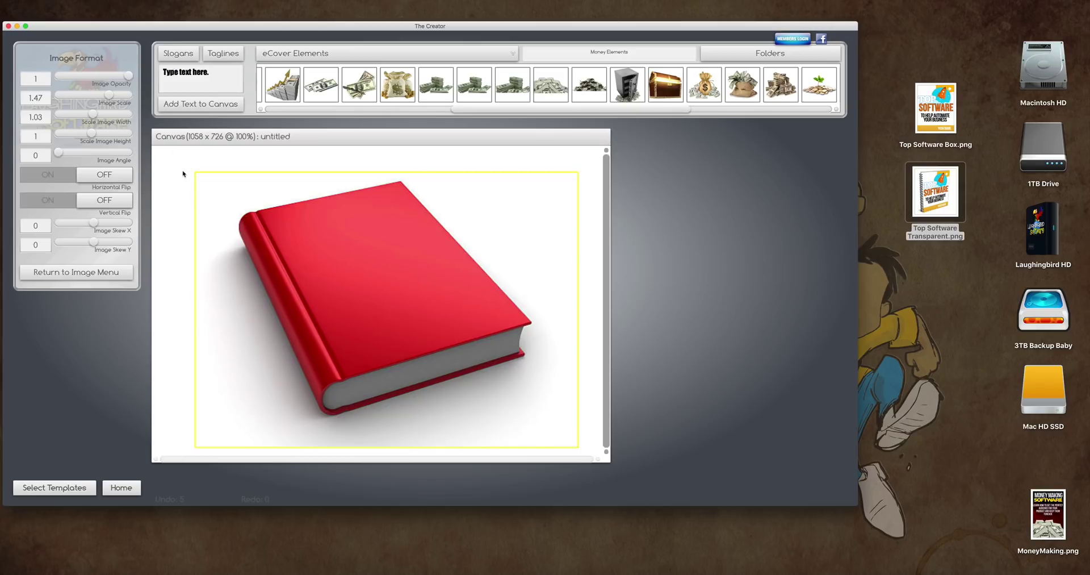
{"action": "left_click", "coordinate": [185, 181]}
{"action": "left_click", "coordinate": [318, 263]}
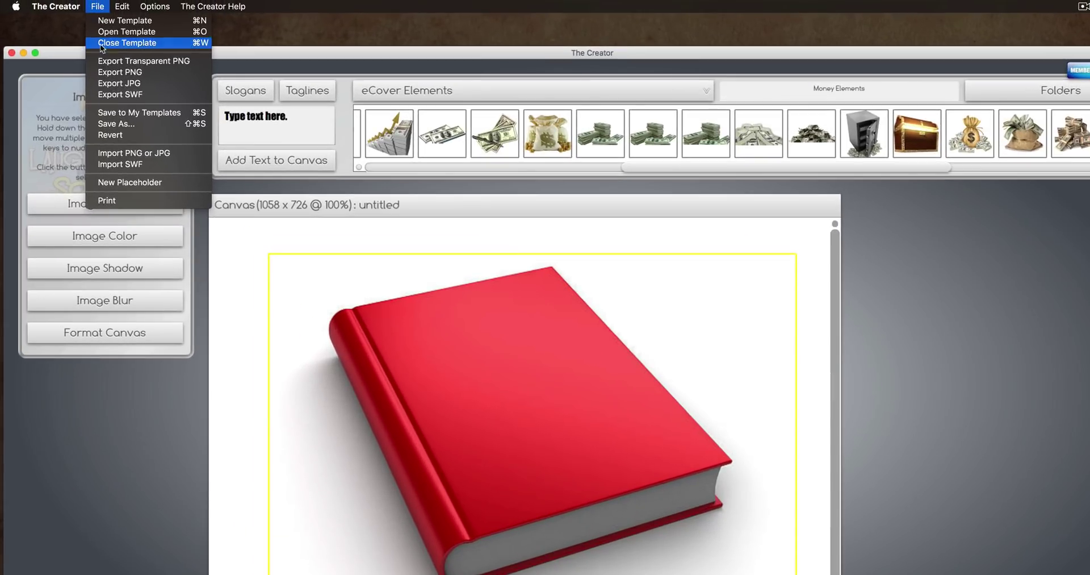
Add a blue image placeholder and move it onto the red book's cover
{"action": "left_click", "coordinate": [111, 183]}
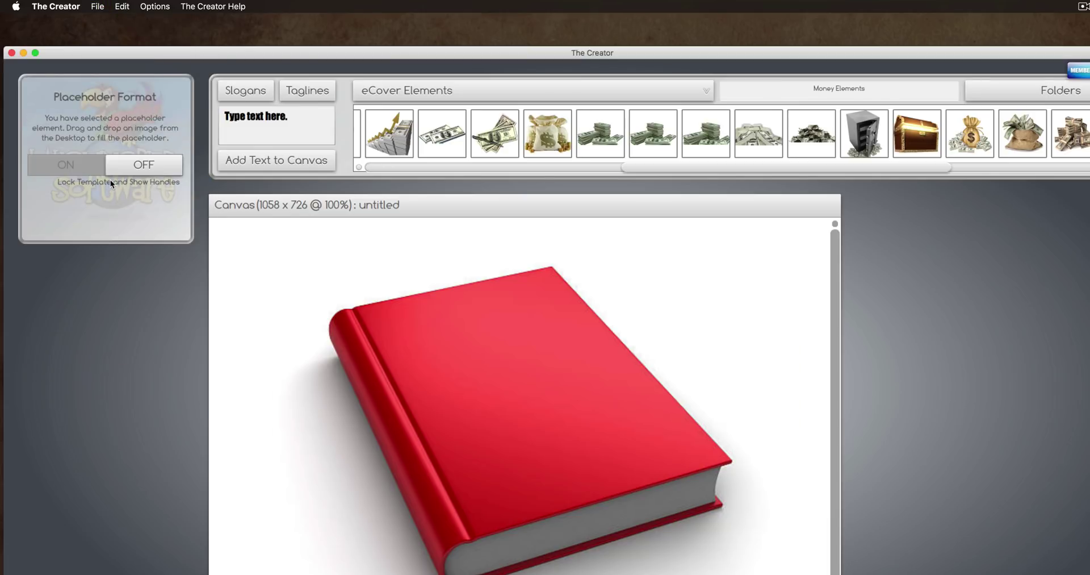
{"action": "left_click_drag", "start_coordinate": [243, 243], "coordinate": [265, 265]}
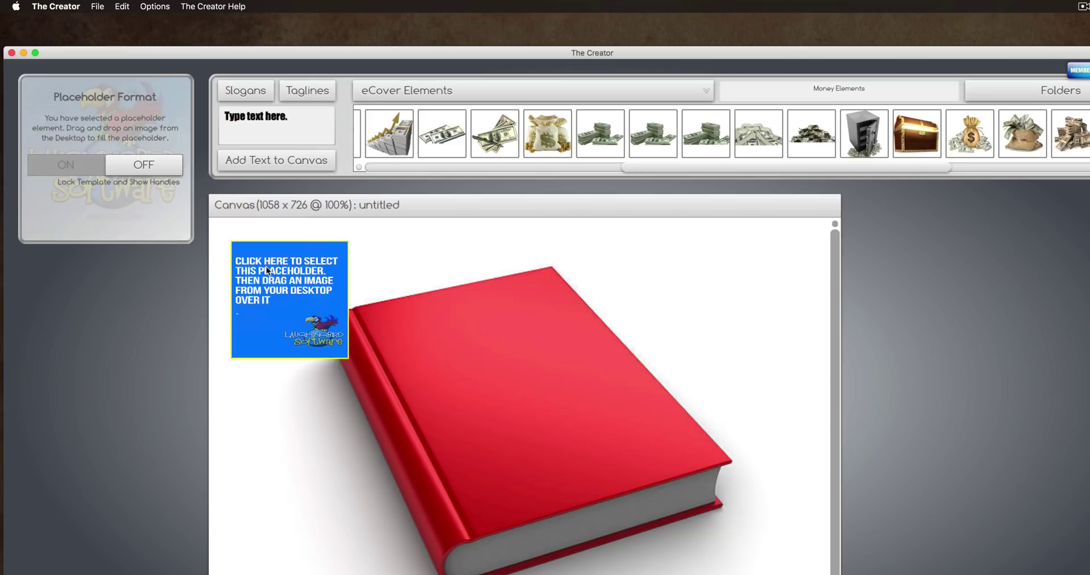
{"action": "left_click", "coordinate": [70, 167]}
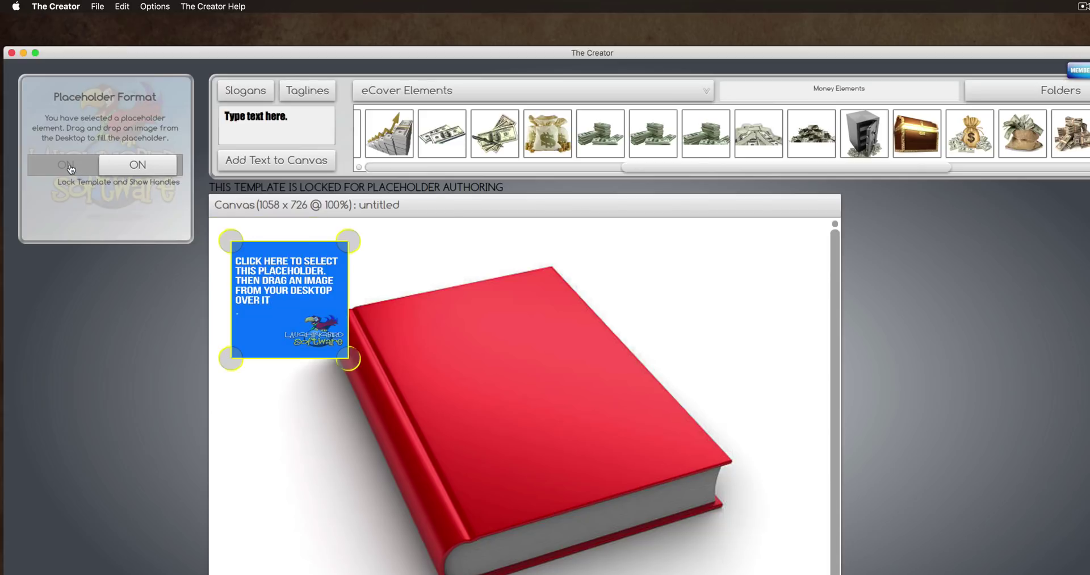
{"action": "left_click", "coordinate": [154, 167]}
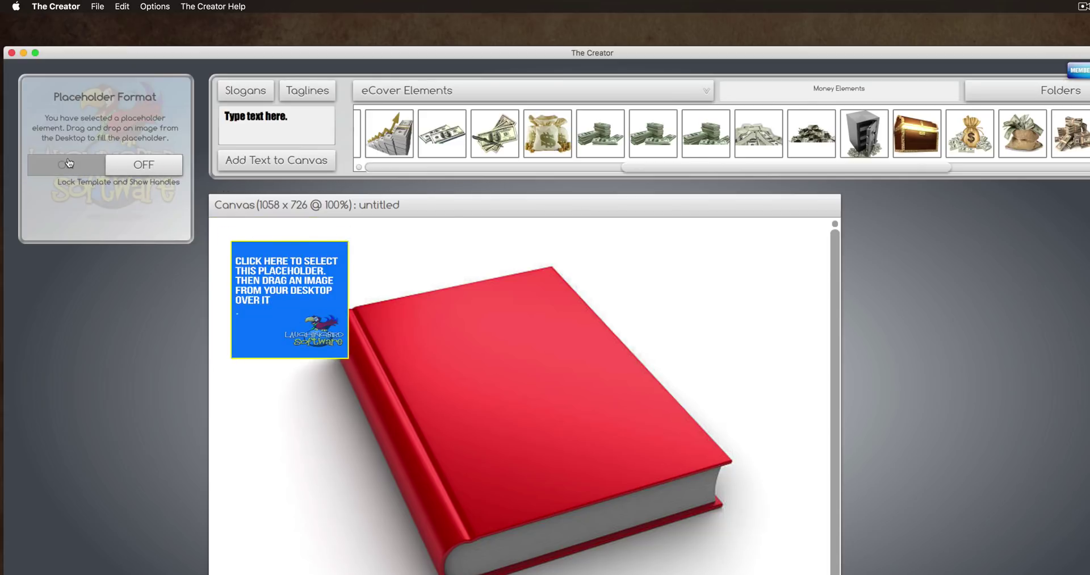
{"action": "left_click", "coordinate": [105, 165]}
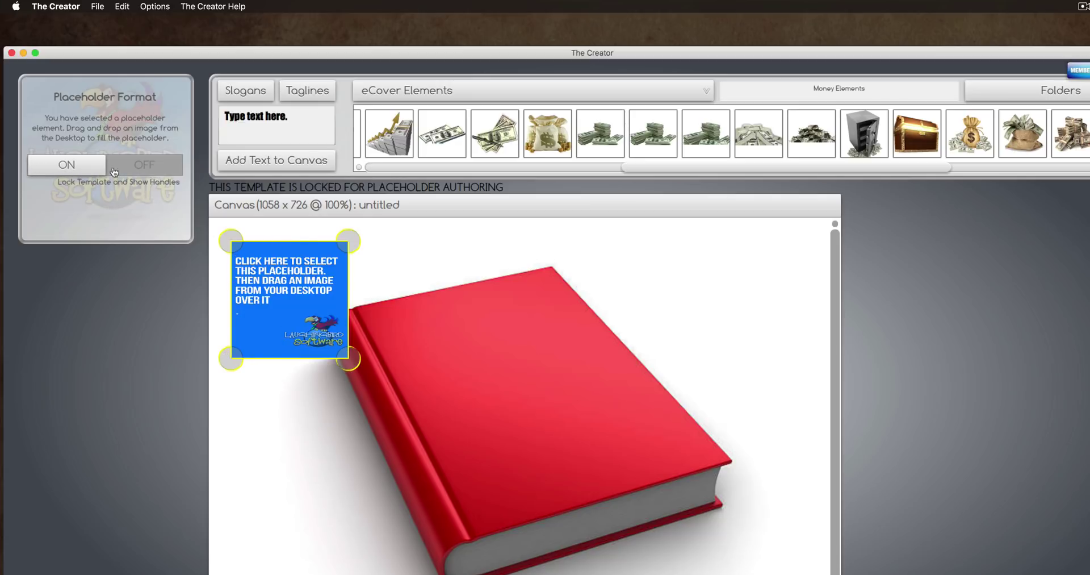
{"action": "left_click", "coordinate": [130, 171]}
{"action": "left_click_drag", "start_coordinate": [268, 271], "coordinate": [384, 334]}
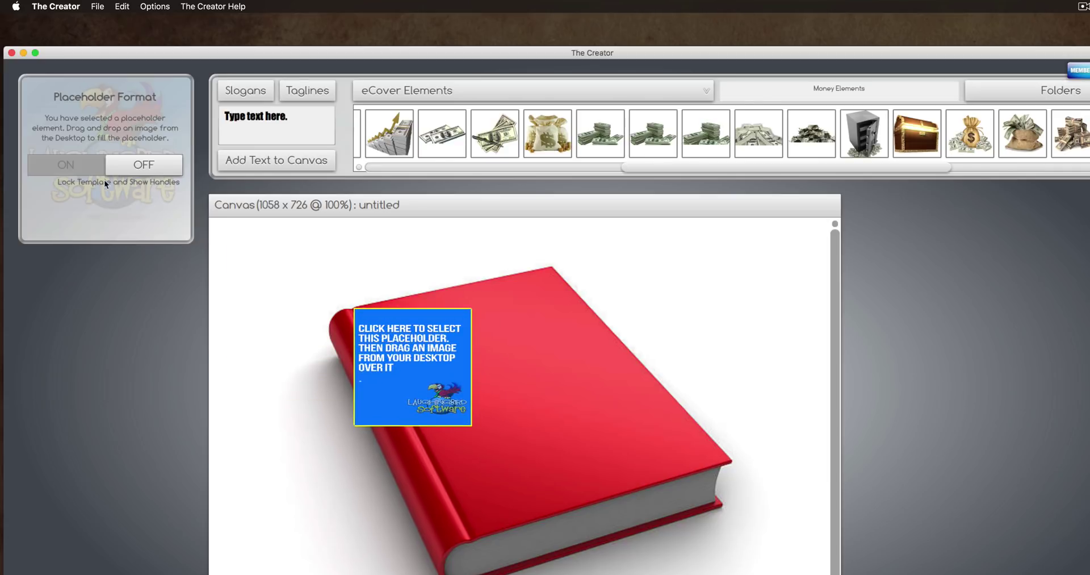
Warp the placeholder's four corners to match the cover's perspective, then unlock the template
{"action": "left_click", "coordinate": [84, 174]}
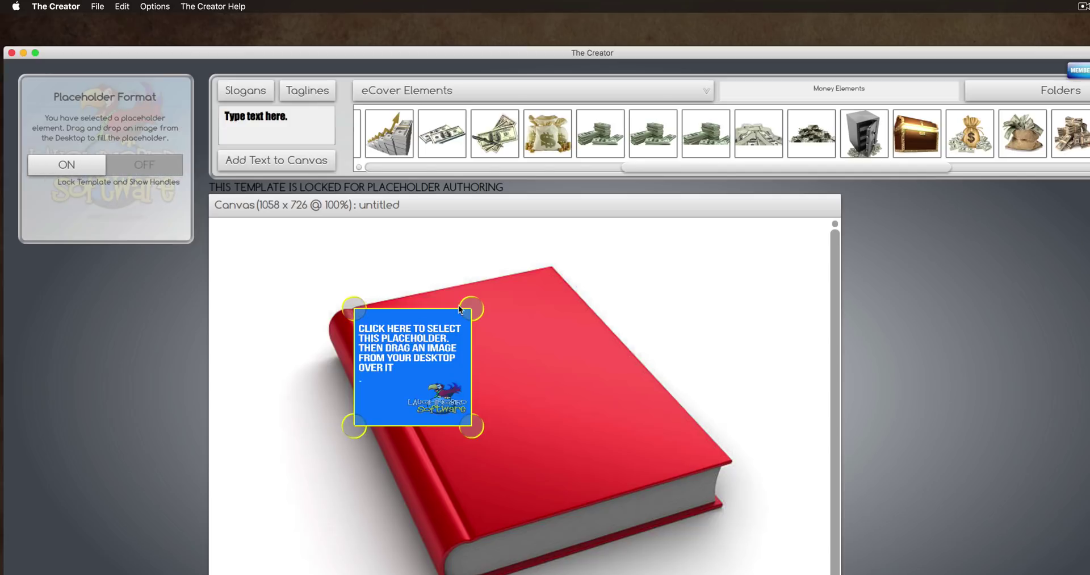
{"action": "left_click_drag", "start_coordinate": [476, 314], "coordinate": [557, 273]}
{"action": "left_click_drag", "start_coordinate": [473, 432], "coordinate": [734, 466]}
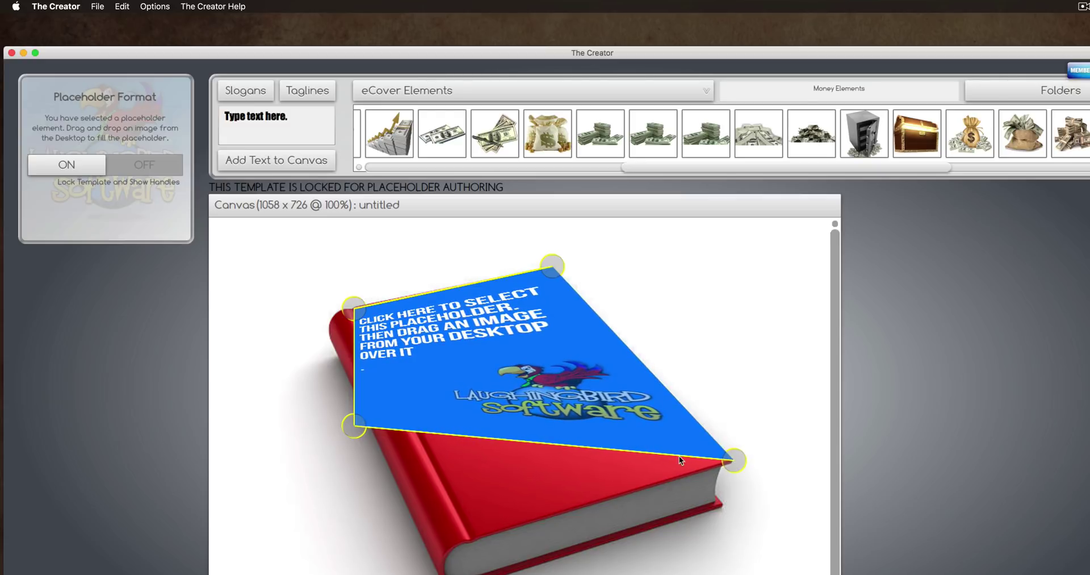
{"action": "left_click_drag", "start_coordinate": [353, 426], "coordinate": [472, 543]}
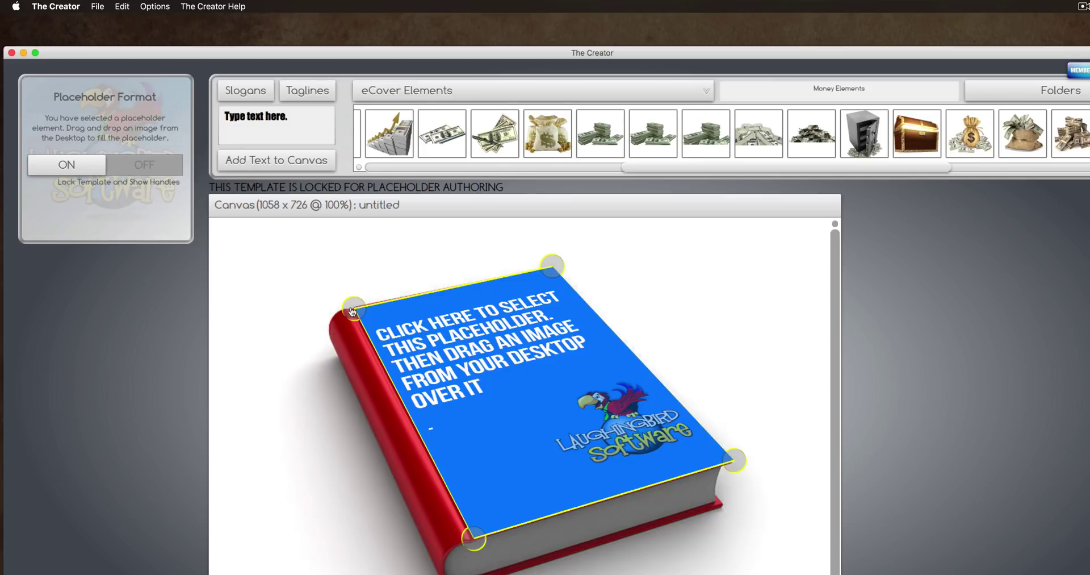
{"action": "left_click_drag", "start_coordinate": [352, 312], "coordinate": [350, 310]}
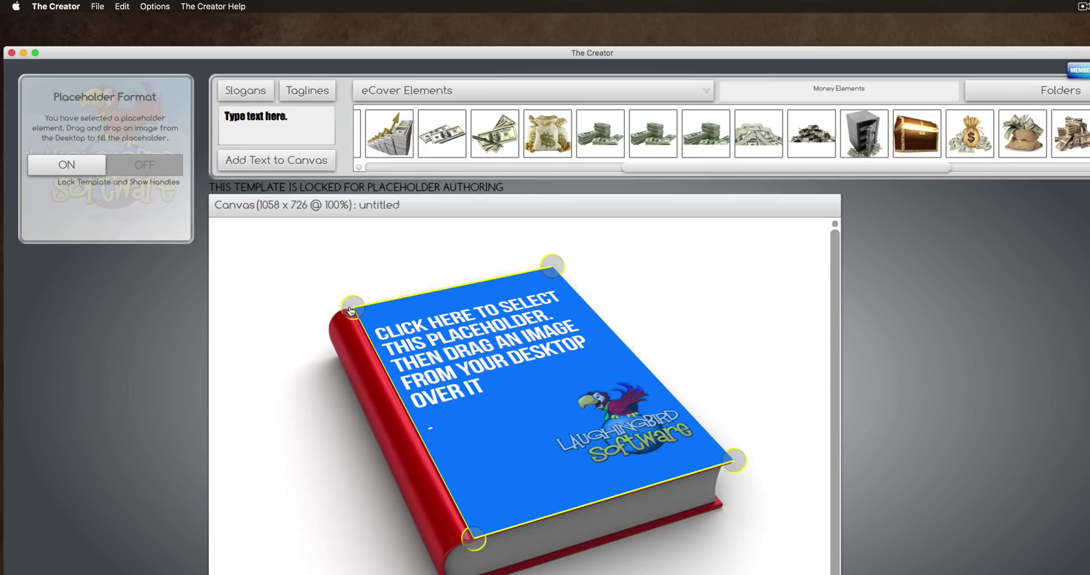
{"action": "left_click", "coordinate": [139, 165]}
Drop MoneyMaking.png from the desktop onto the red book's cover placeholder
{"action": "left_click", "coordinate": [533, 344]}
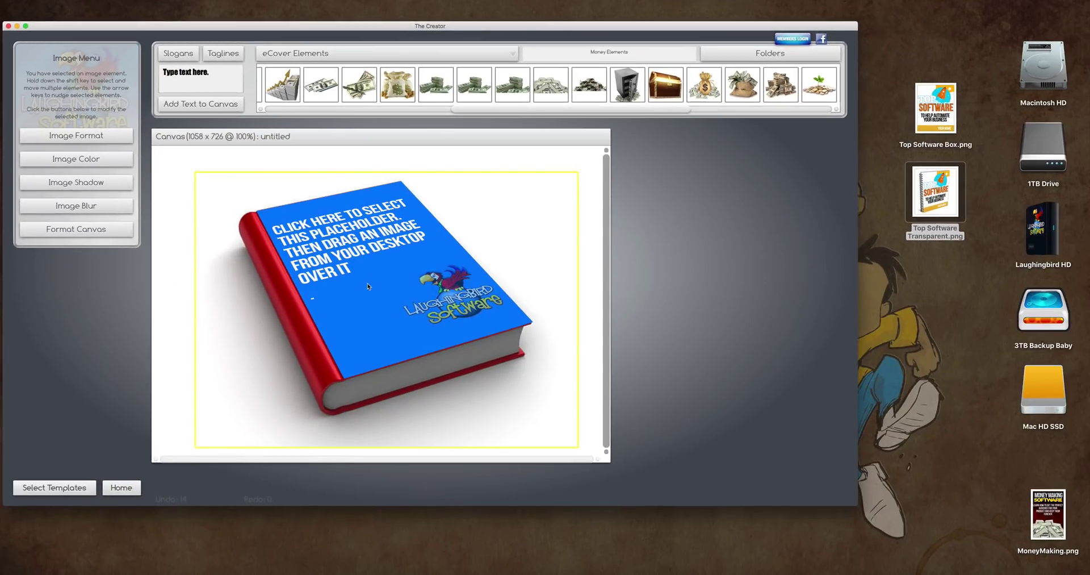
{"action": "left_click", "coordinate": [346, 253]}
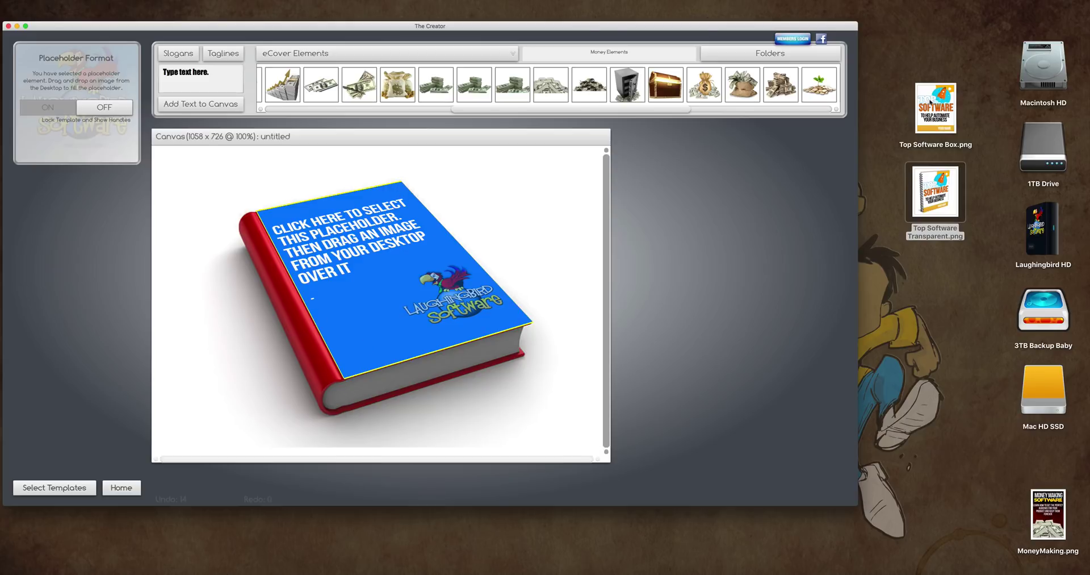
{"action": "left_click_drag", "start_coordinate": [946, 101], "coordinate": [849, 170]}
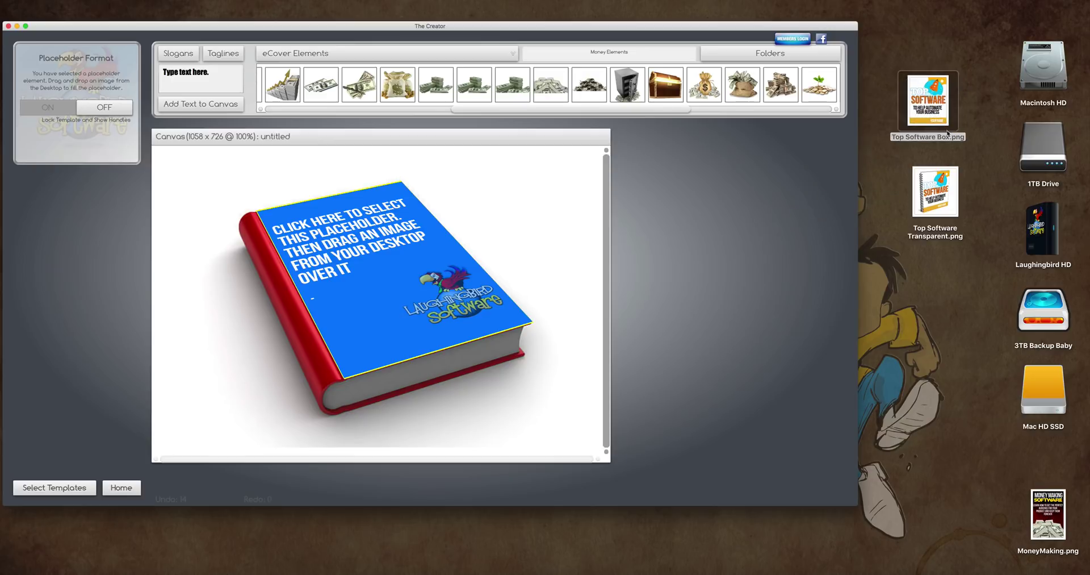
{"action": "left_click_drag", "start_coordinate": [1038, 490], "coordinate": [392, 261]}
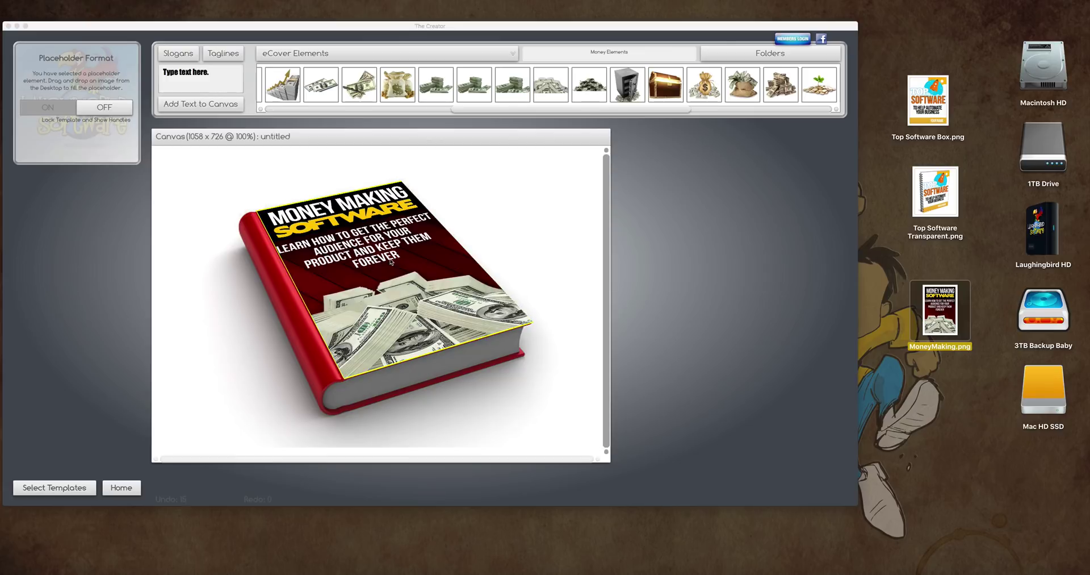
{"action": "left_click", "coordinate": [495, 224]}
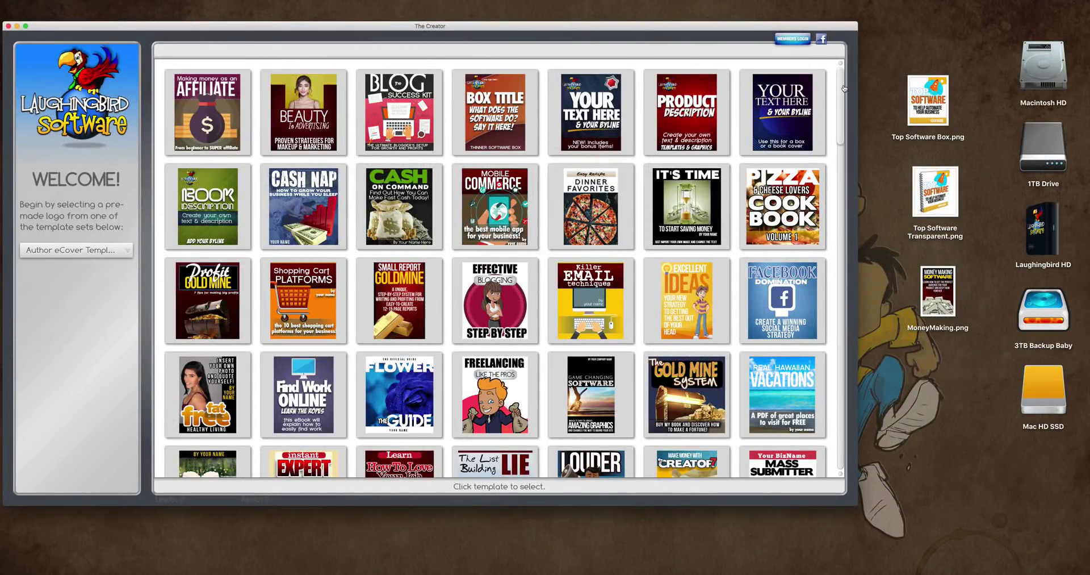
Scroll the template gallery, then switch to the Fortnite page in Chrome
{"action": "left_click_drag", "start_coordinate": [844, 89], "coordinate": [842, 137]}
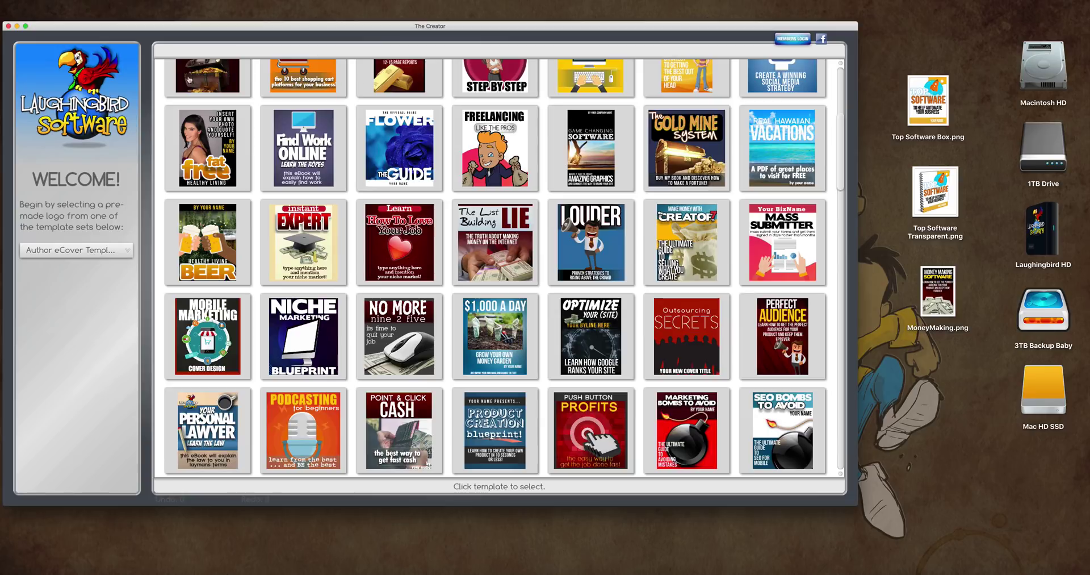
{"action": "key", "text": "super+Tab"}
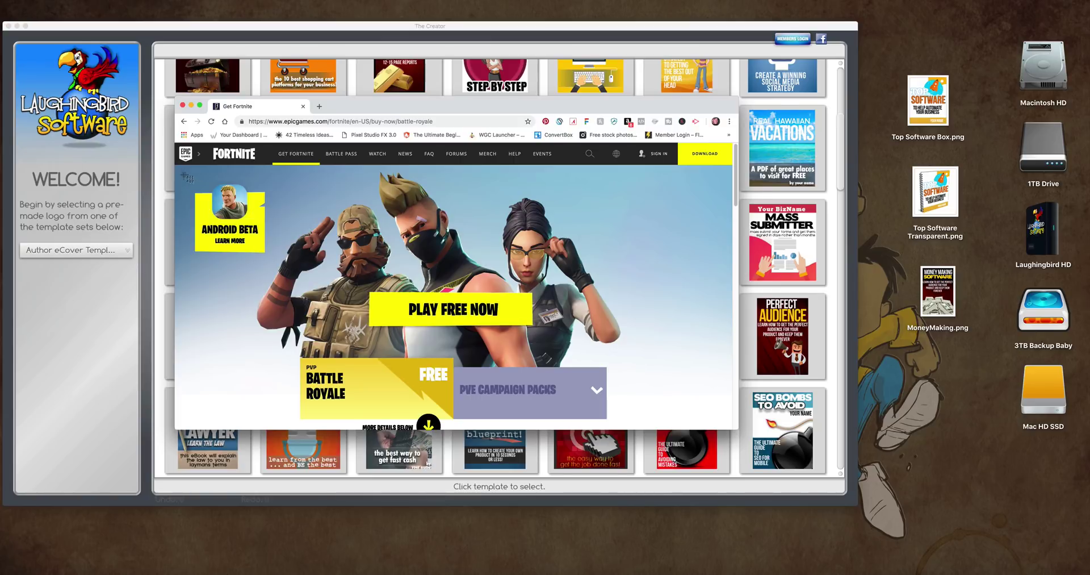
Capture a region screenshot of the Fortnite page onto the desktop and minimise Chrome
{"action": "key", "text": "super+shift+4"}
{"action": "left_click_drag", "start_coordinate": [175, 166], "coordinate": [724, 427]}
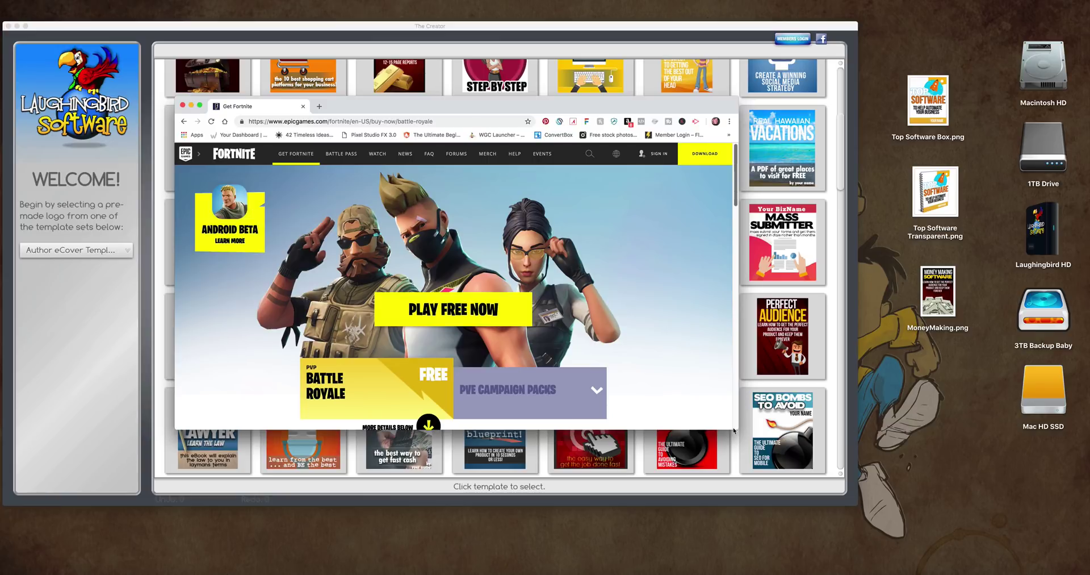
{"action": "left_click_drag", "start_coordinate": [1048, 514], "coordinate": [962, 423]}
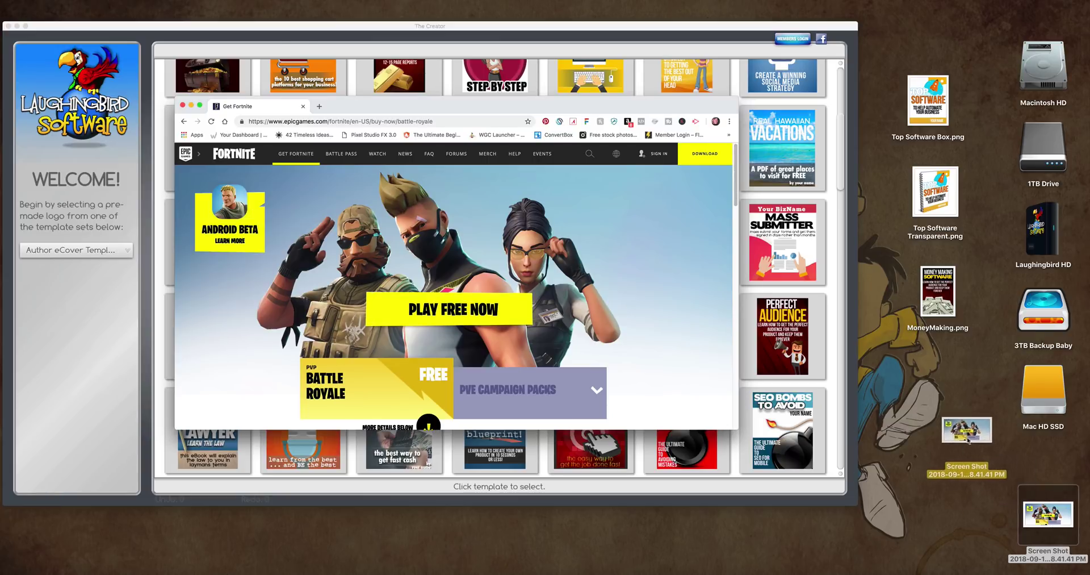
{"action": "left_click", "coordinate": [192, 105]}
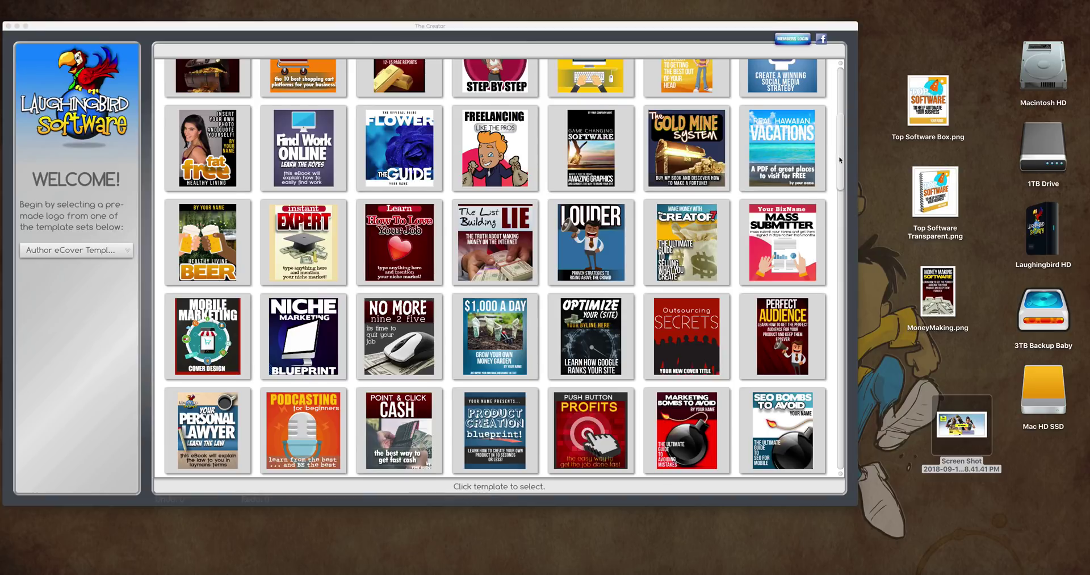
Open the monitor-and-box template and place the Fortnite screenshot on the monitor screen
{"action": "left_click_drag", "start_coordinate": [840, 160], "coordinate": [839, 361]}
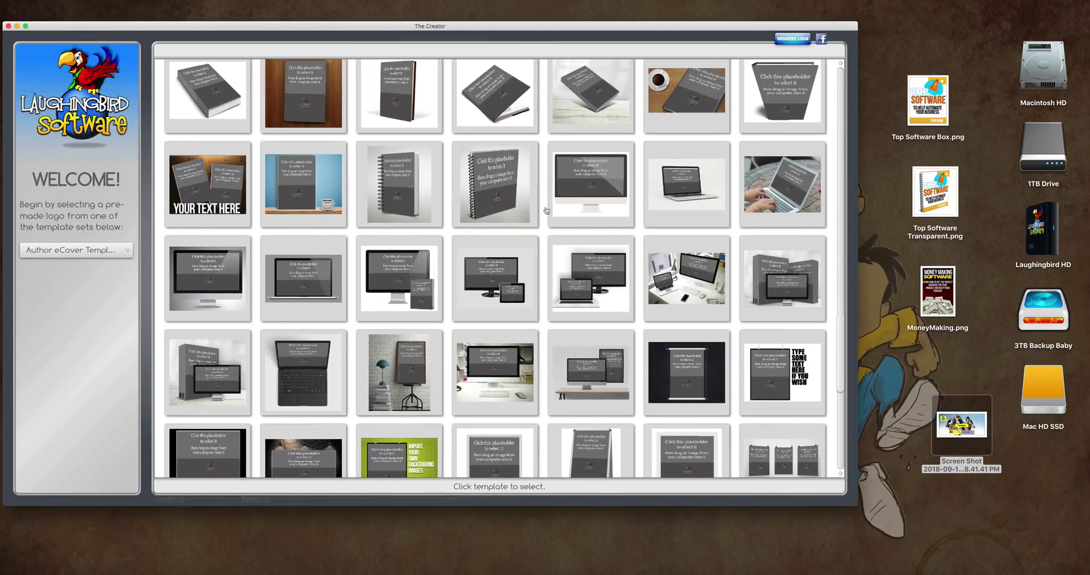
{"action": "left_click", "coordinate": [400, 278]}
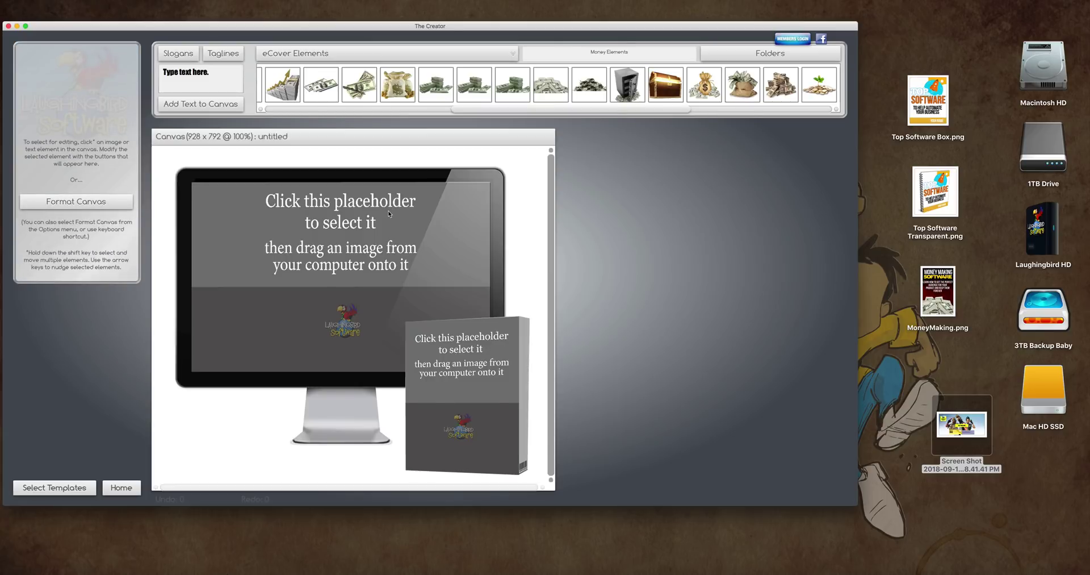
{"action": "left_click", "coordinate": [390, 214]}
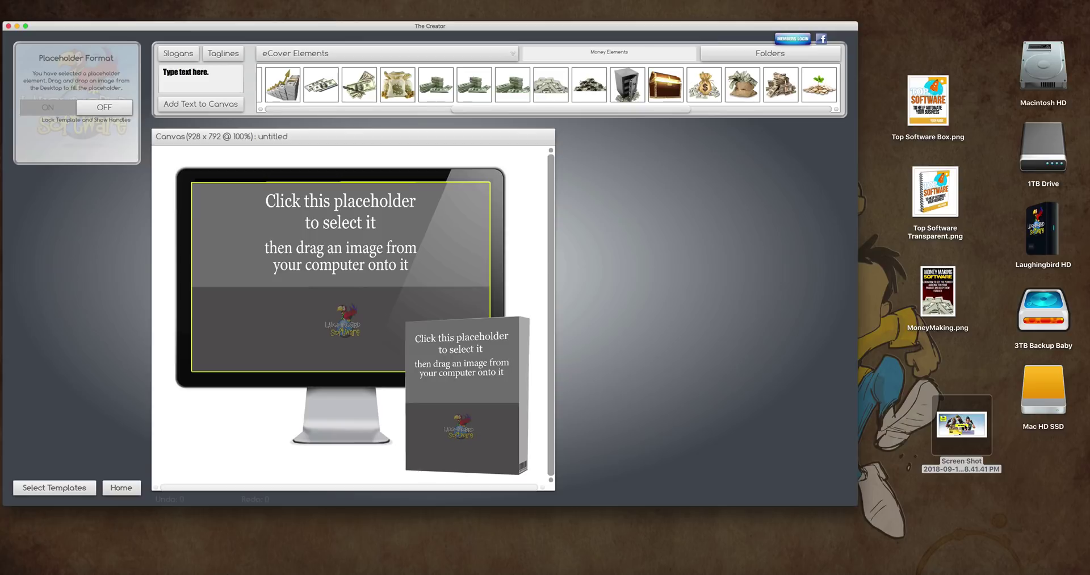
{"action": "left_click_drag", "start_coordinate": [943, 420], "coordinate": [400, 265]}
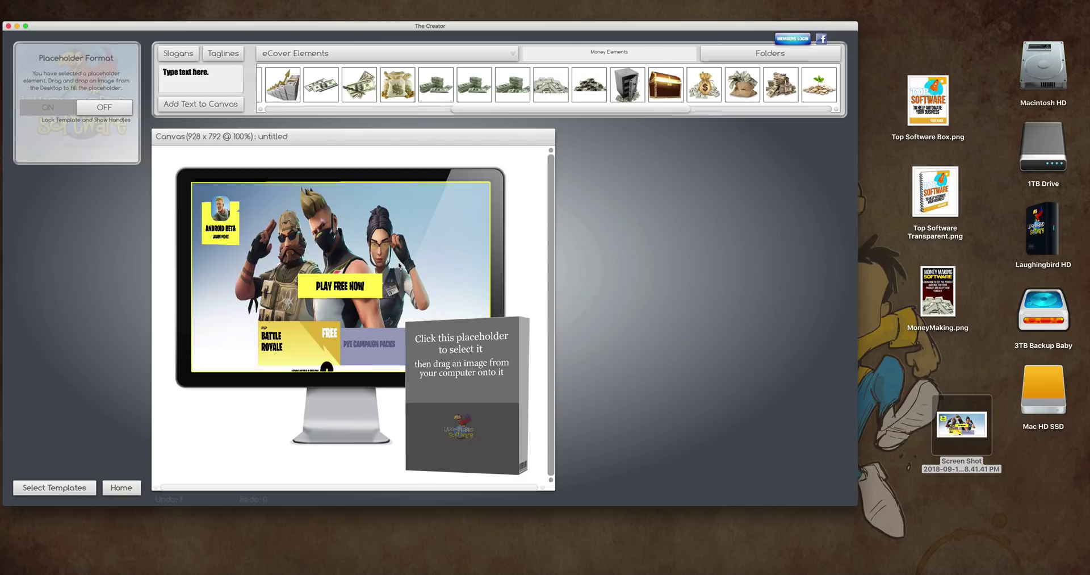
Fill the box beside the monitor with the Money Making Software cover
{"action": "left_click", "coordinate": [473, 366]}
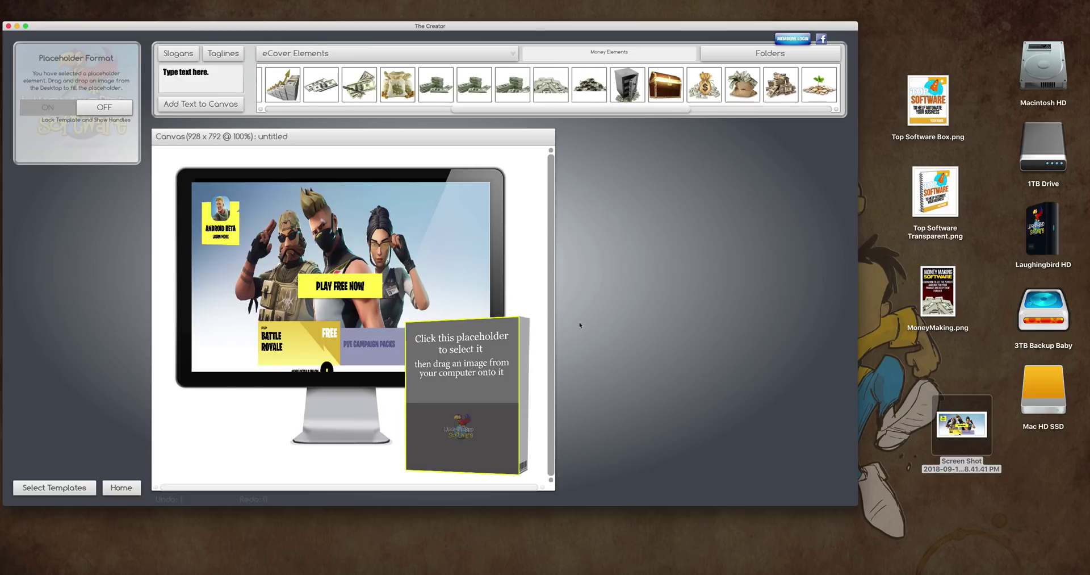
{"action": "left_click_drag", "start_coordinate": [926, 118], "coordinate": [492, 399]}
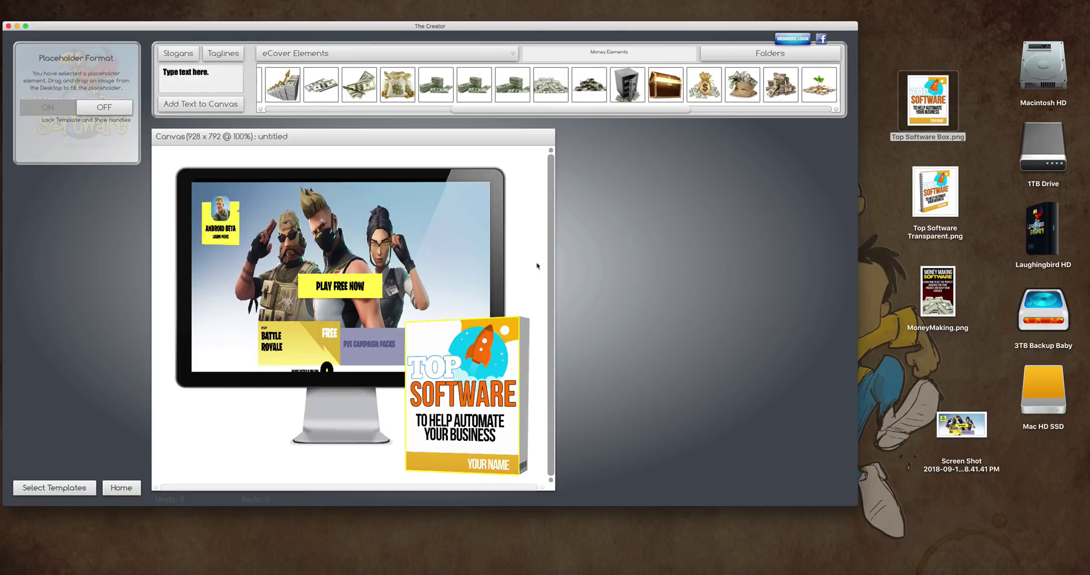
{"action": "left_click", "coordinate": [540, 233]}
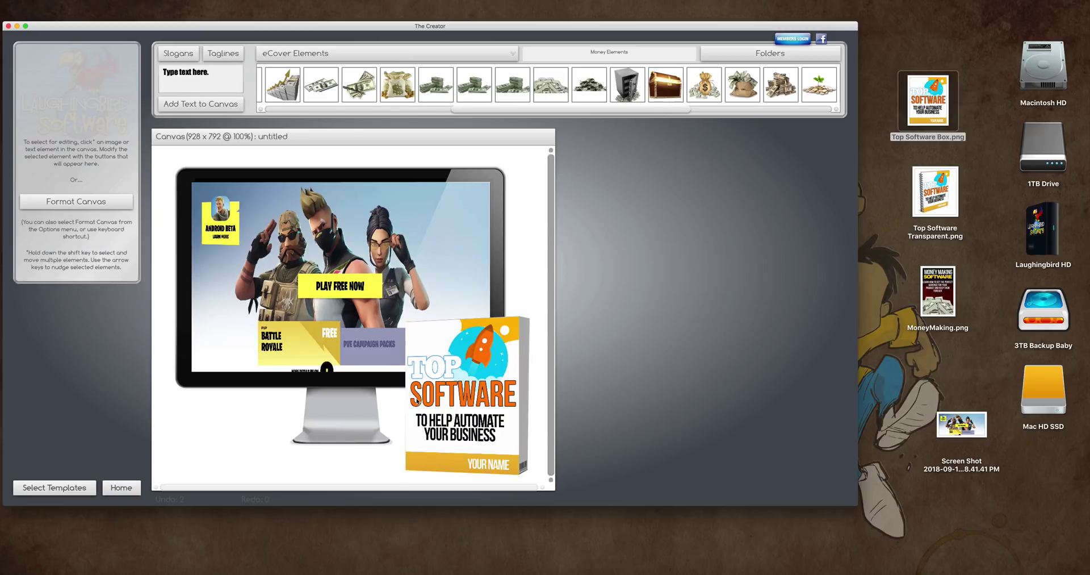
{"action": "left_click", "coordinate": [470, 413]}
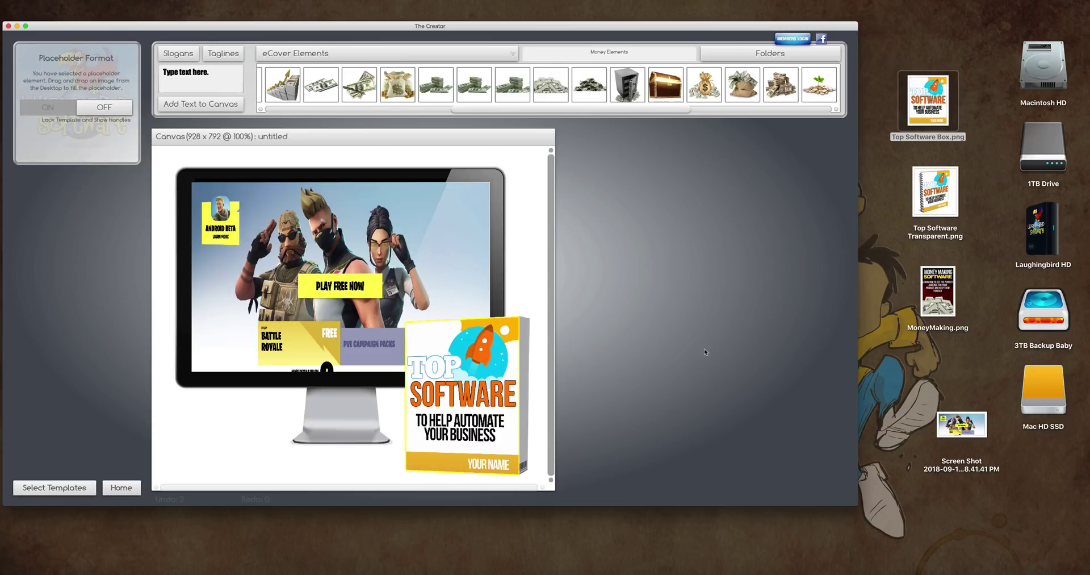
{"action": "left_click_drag", "start_coordinate": [931, 283], "coordinate": [500, 370]}
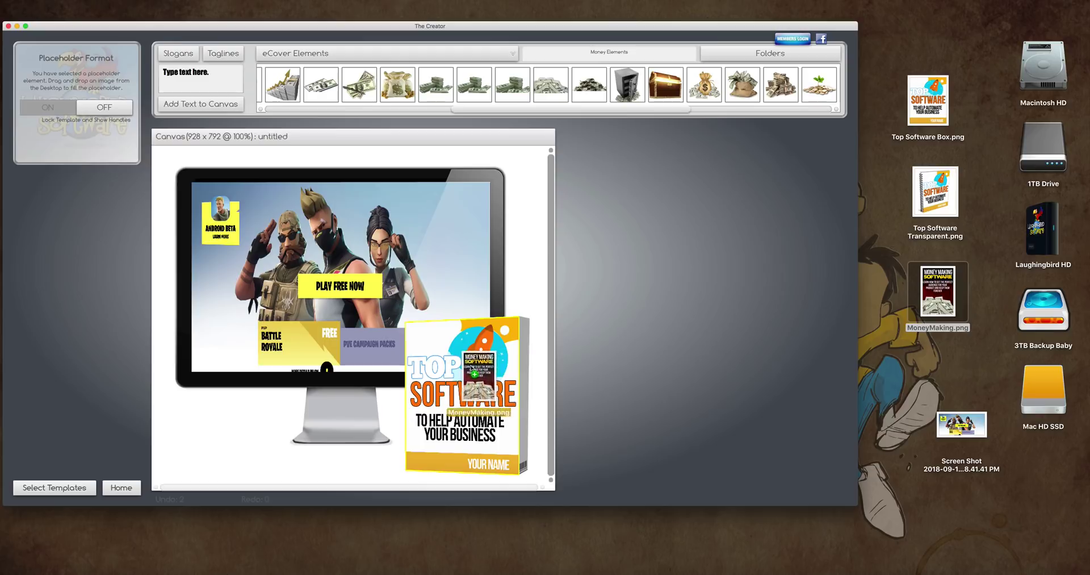
{"action": "left_click", "coordinate": [534, 261]}
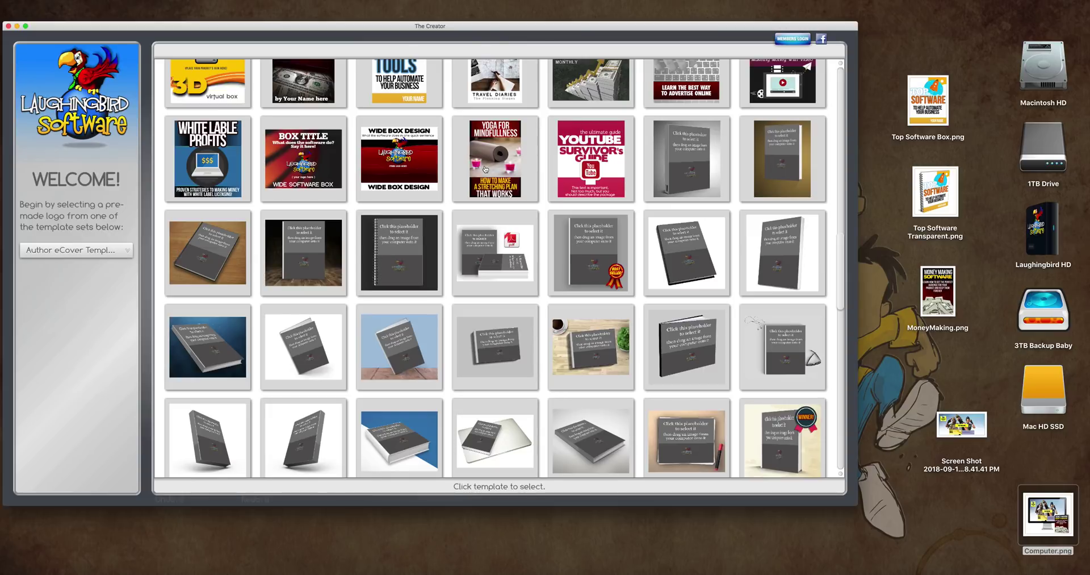
Open the yoga cover template and export it as Yoga.png
{"action": "left_click", "coordinate": [485, 165]}
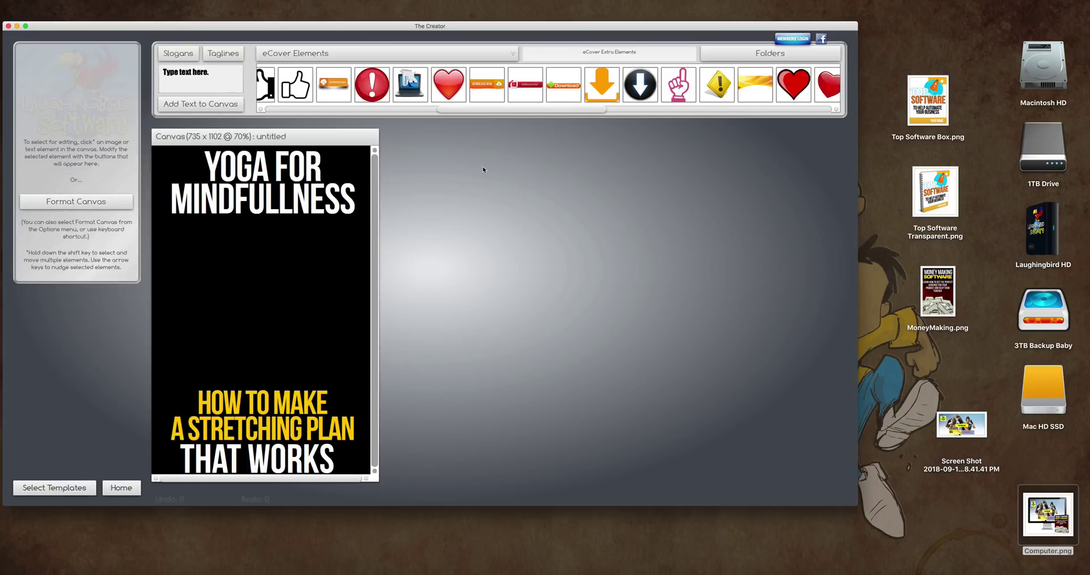
{"action": "left_click", "coordinate": [77, 0]}
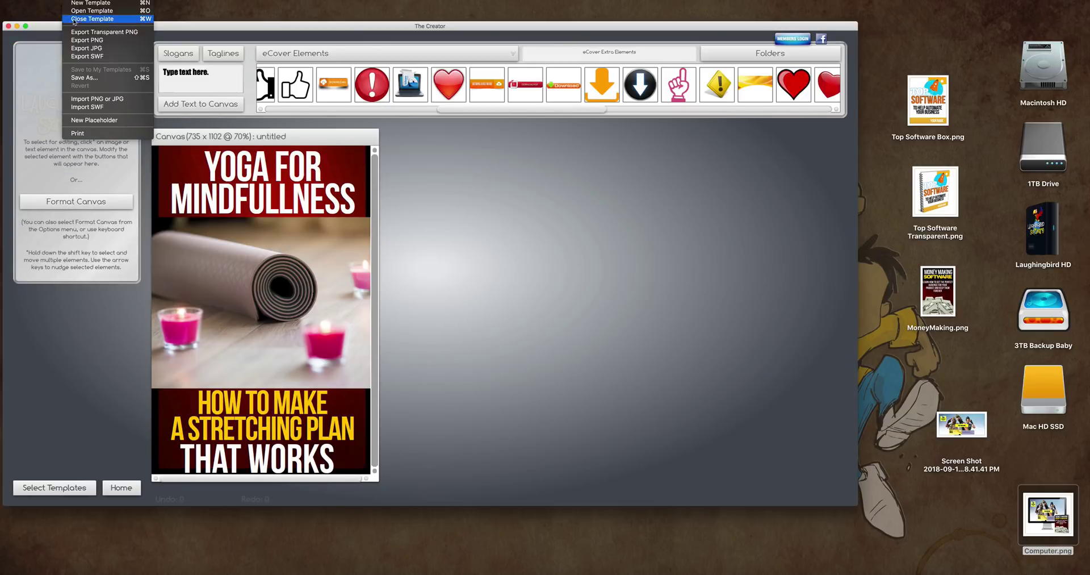
{"action": "left_click", "coordinate": [97, 100]}
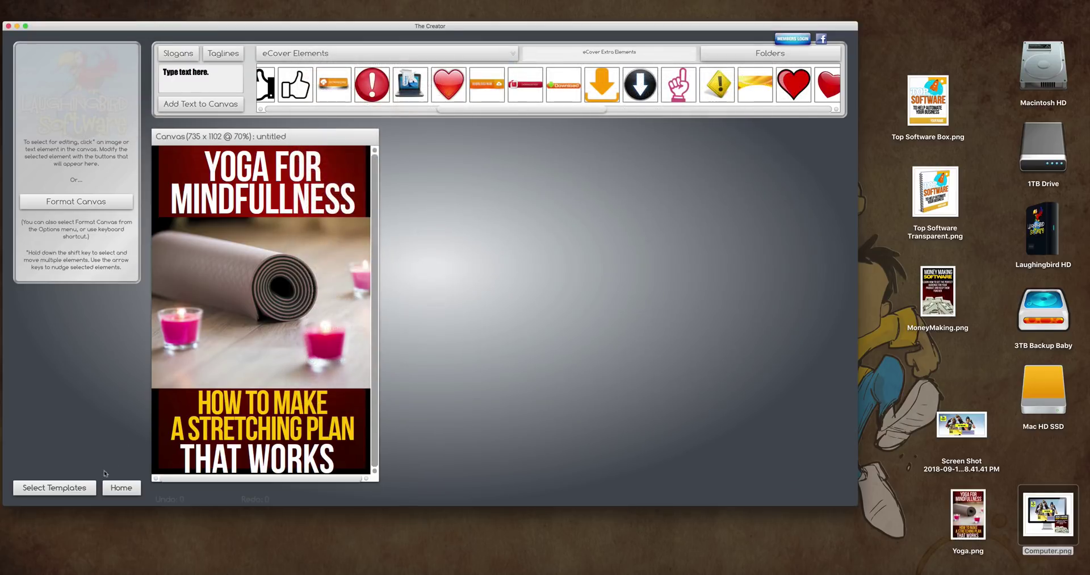
Open the PDF book template and place Yoga.png on the book cover placeholders
{"action": "left_click", "coordinate": [86, 487]}
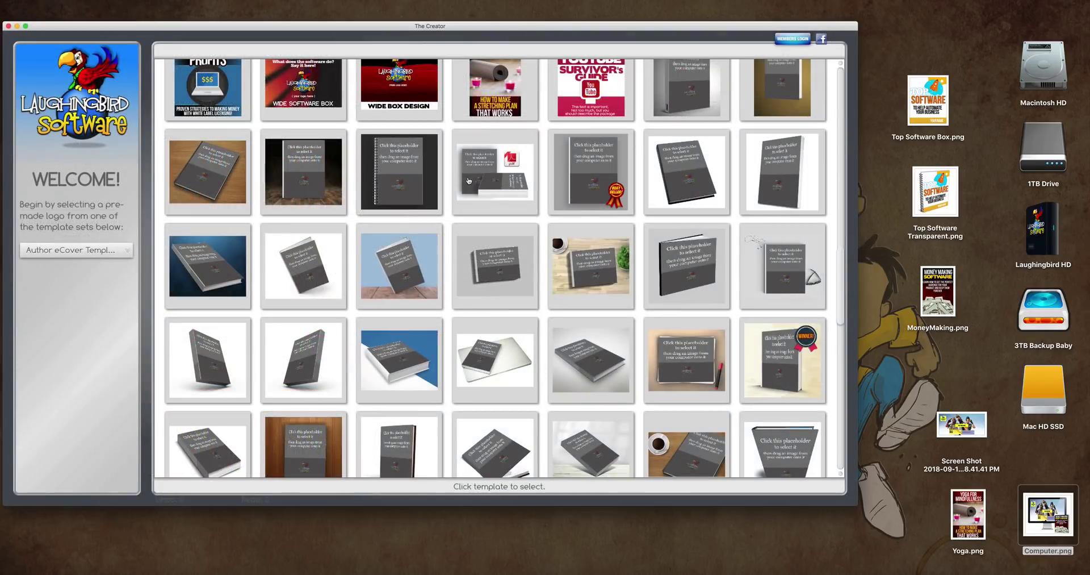
{"action": "left_click", "coordinate": [468, 185]}
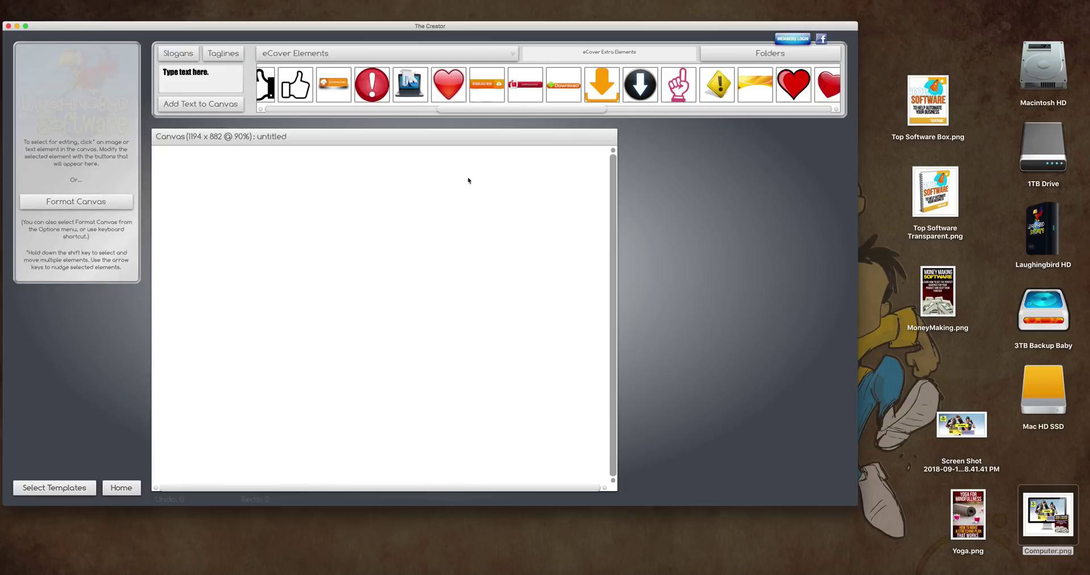
{"action": "left_click", "coordinate": [418, 356]}
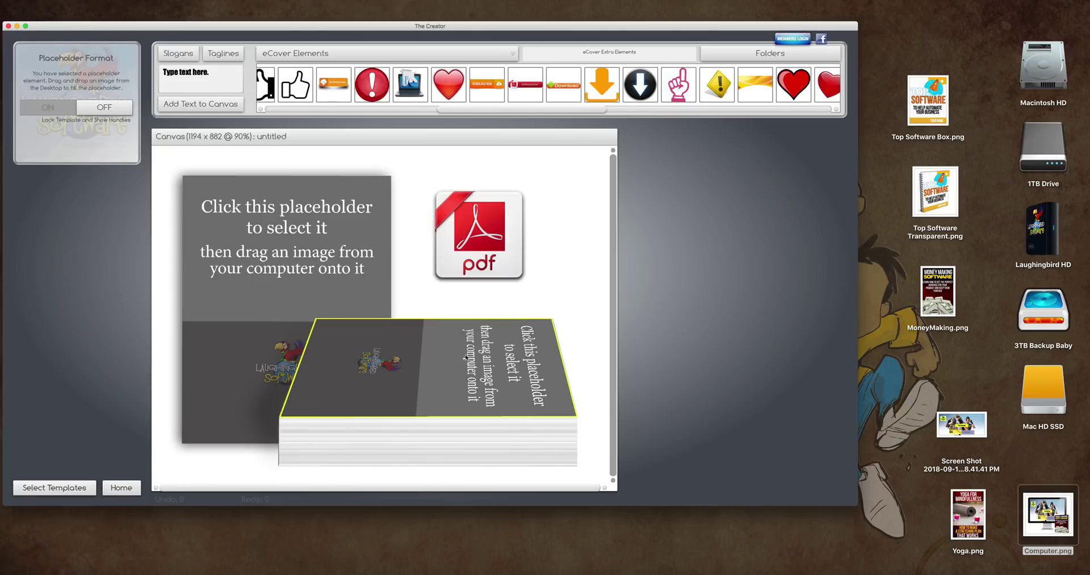
{"action": "left_click_drag", "start_coordinate": [969, 514], "coordinate": [467, 382]}
{"action": "left_click", "coordinate": [288, 256]}
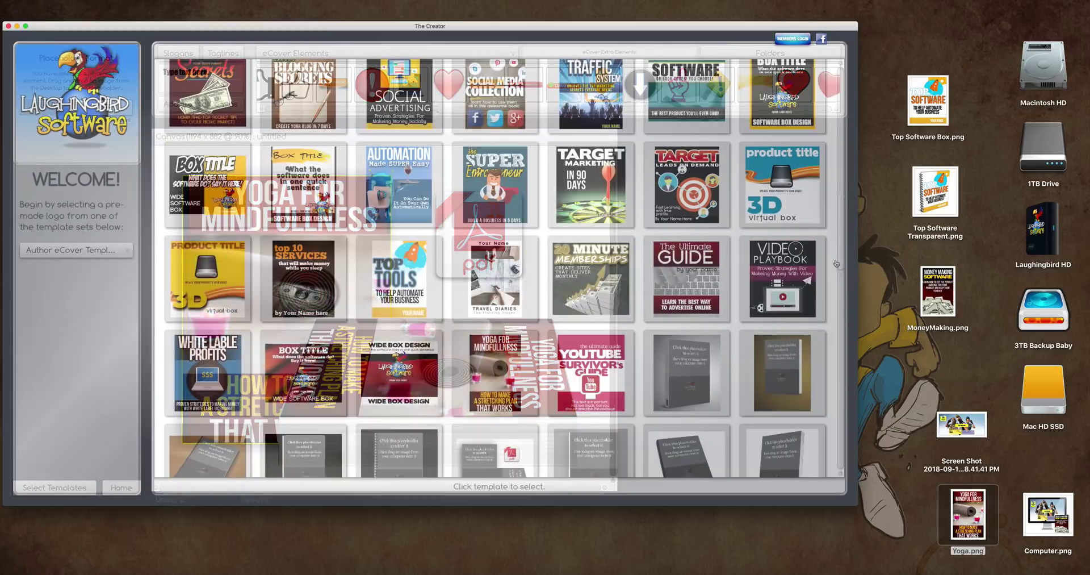
{"action": "scroll", "coordinate": [795, 295], "scroll_direction": "down", "scroll_amount": 6}
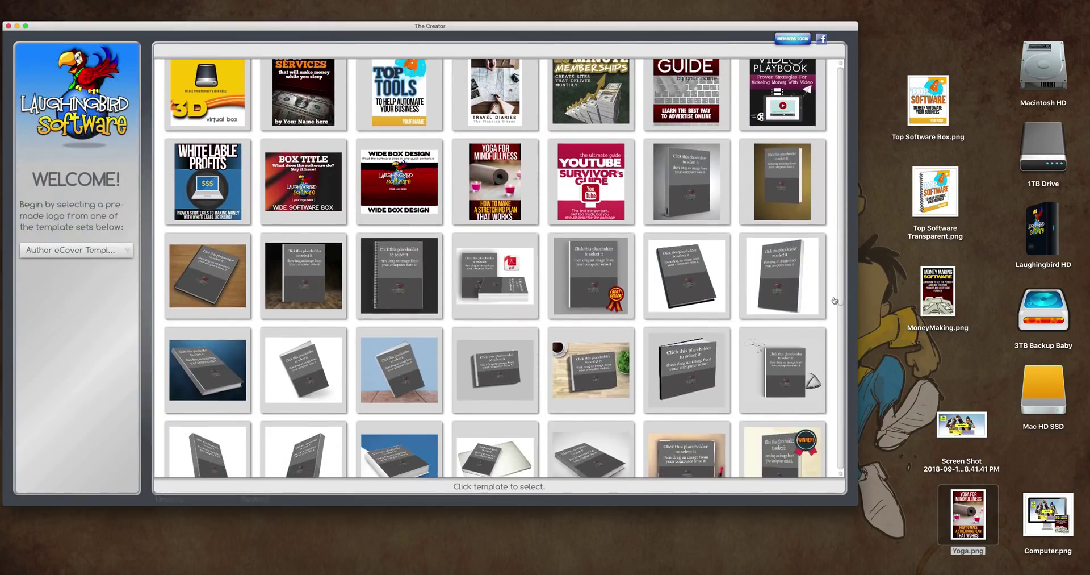
Open the monitor-and-poster desk template and try filling its screen with the website screenshot
{"action": "scroll", "coordinate": [834, 300], "scroll_direction": "down", "scroll_amount": 10}
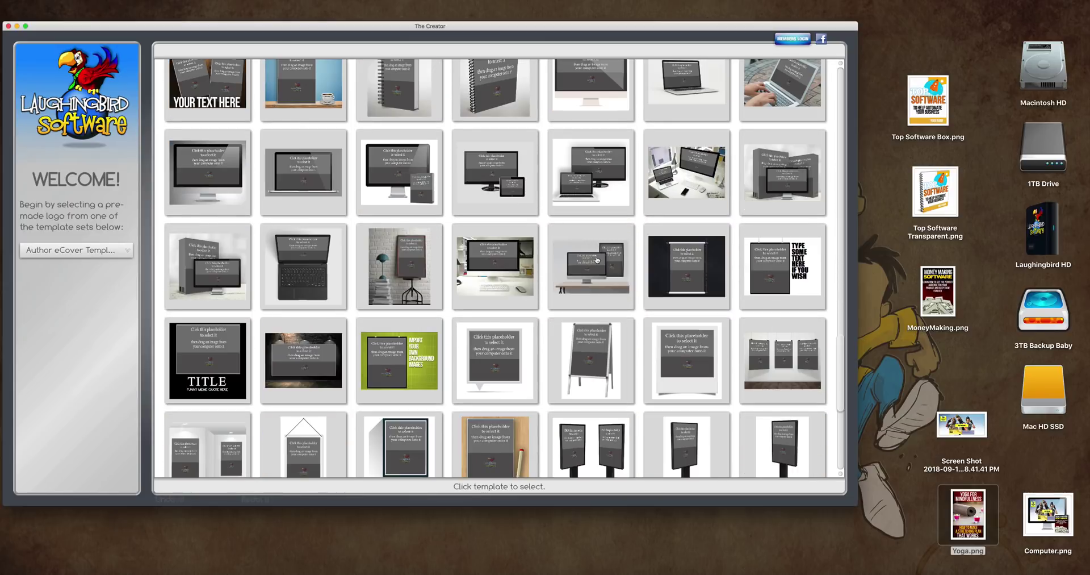
{"action": "left_click", "coordinate": [597, 259]}
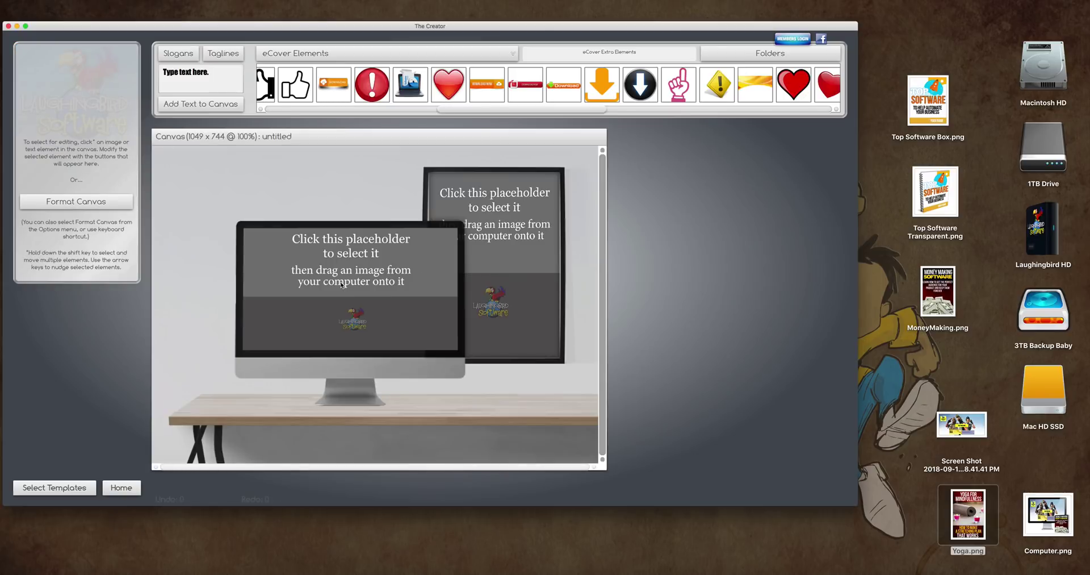
{"action": "left_click_drag", "start_coordinate": [342, 284], "coordinate": [342, 284]}
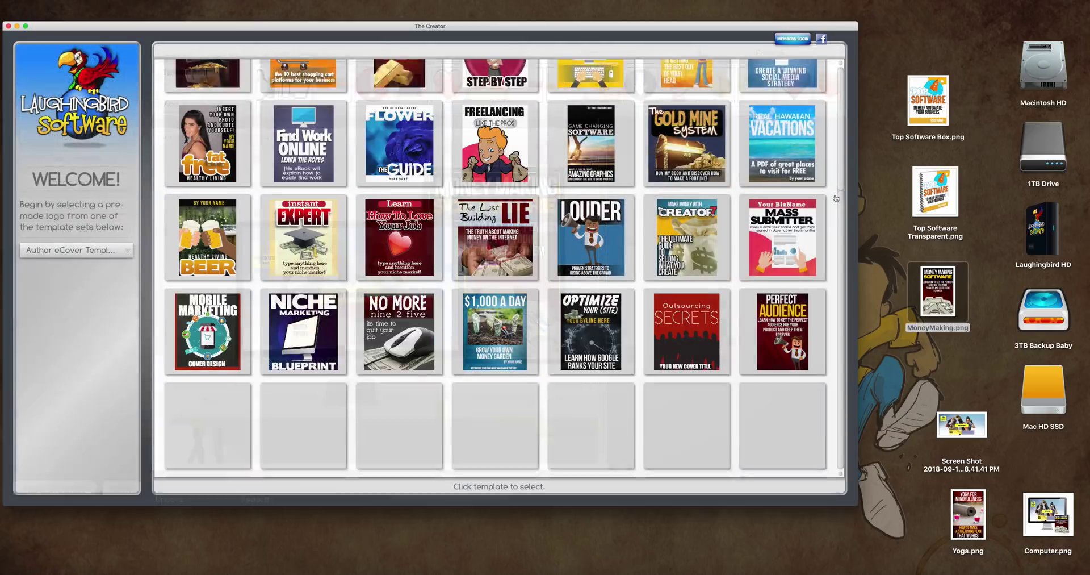
Open the two-box and monitor template and put Top Software Box.png on the front box
{"action": "scroll", "coordinate": [836, 198], "scroll_direction": "down", "scroll_amount": 15}
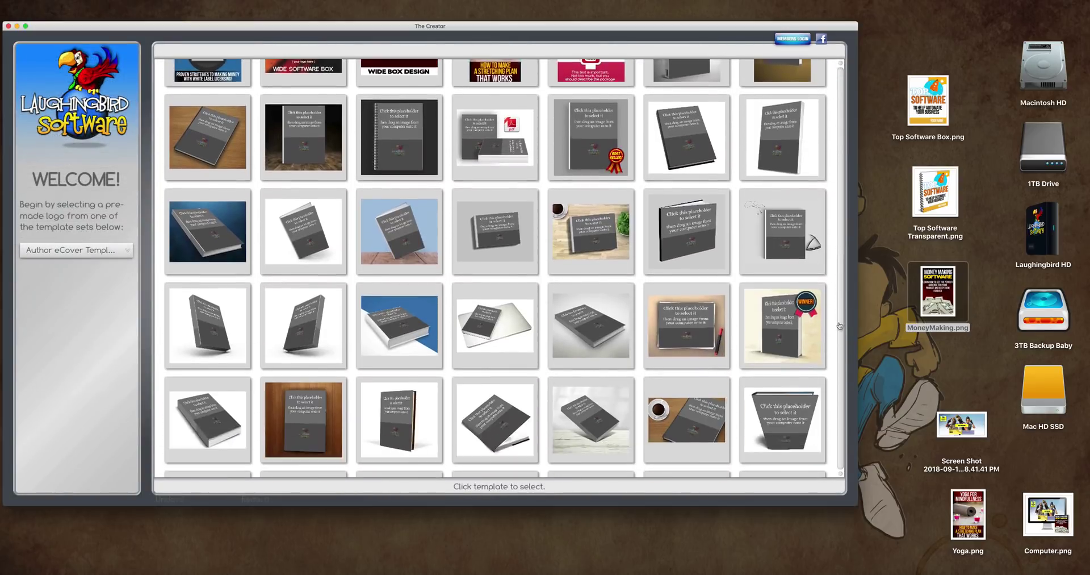
{"action": "scroll", "coordinate": [839, 325], "scroll_direction": "down", "scroll_amount": 5}
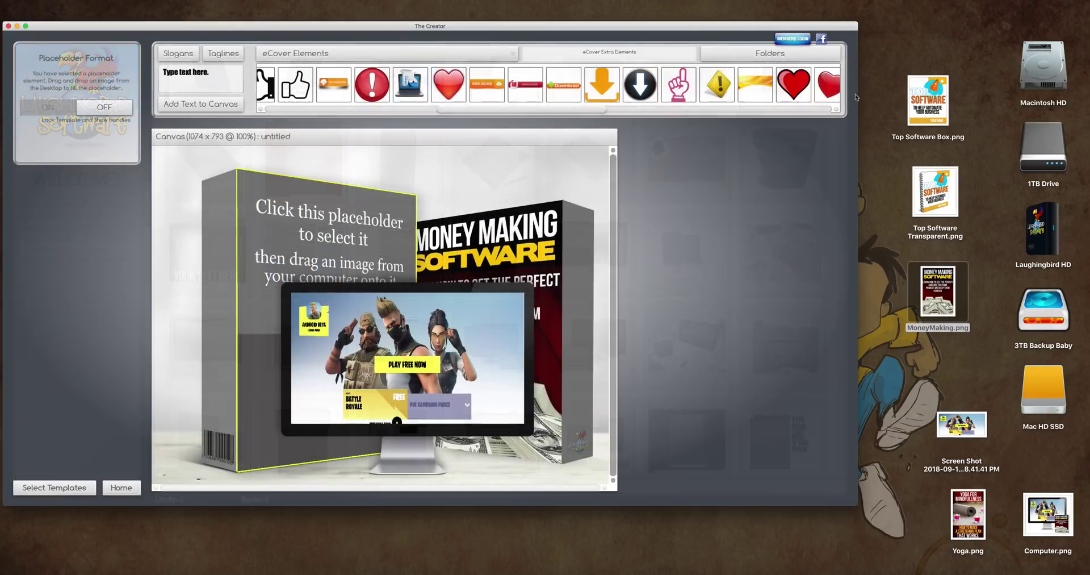
{"action": "left_click", "coordinate": [928, 103]}
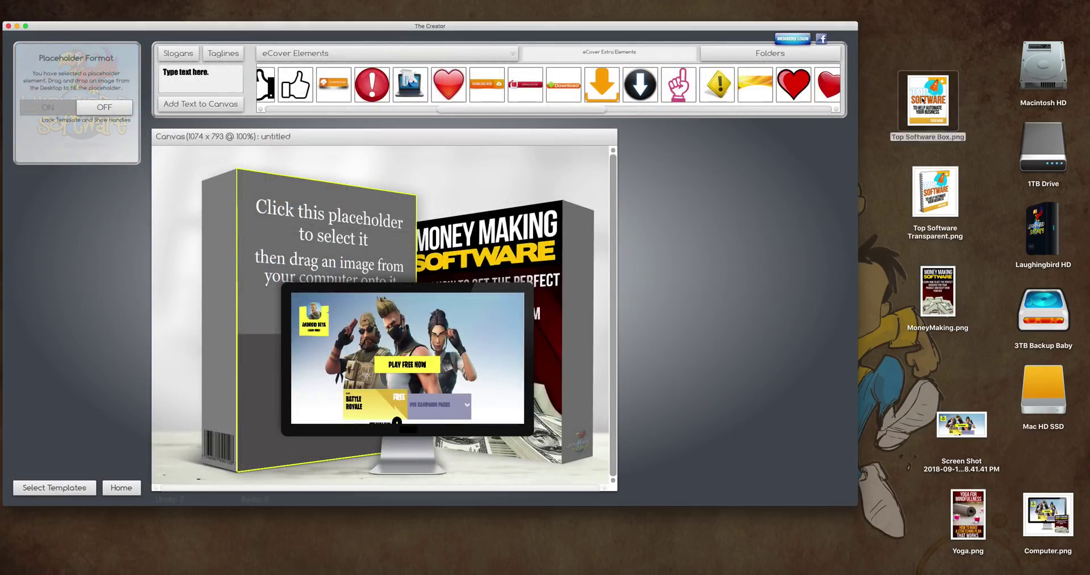
{"action": "left_click_drag", "start_coordinate": [928, 102], "coordinate": [321, 220]}
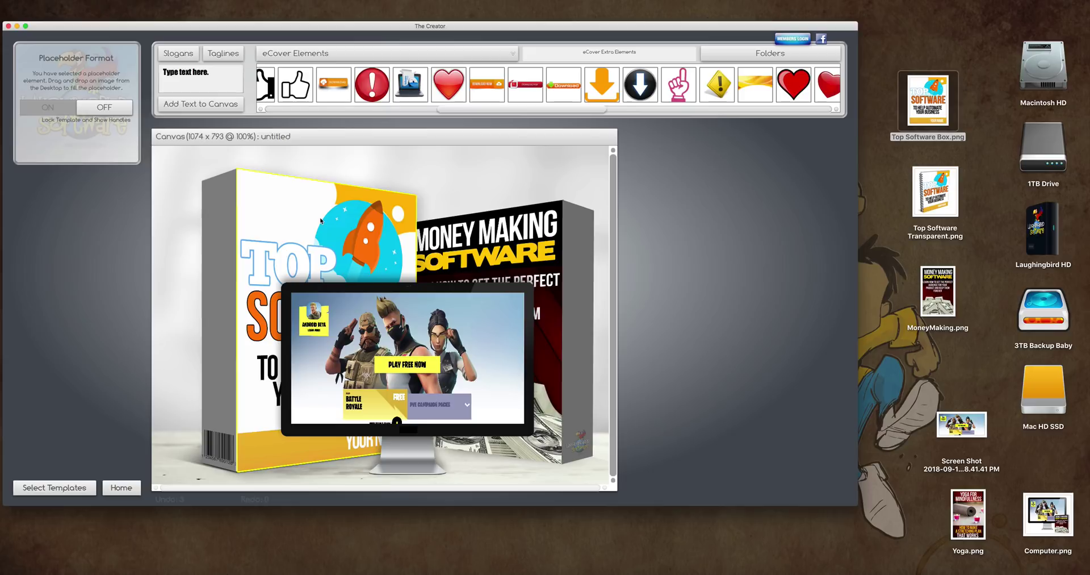
{"action": "left_click", "coordinate": [443, 160]}
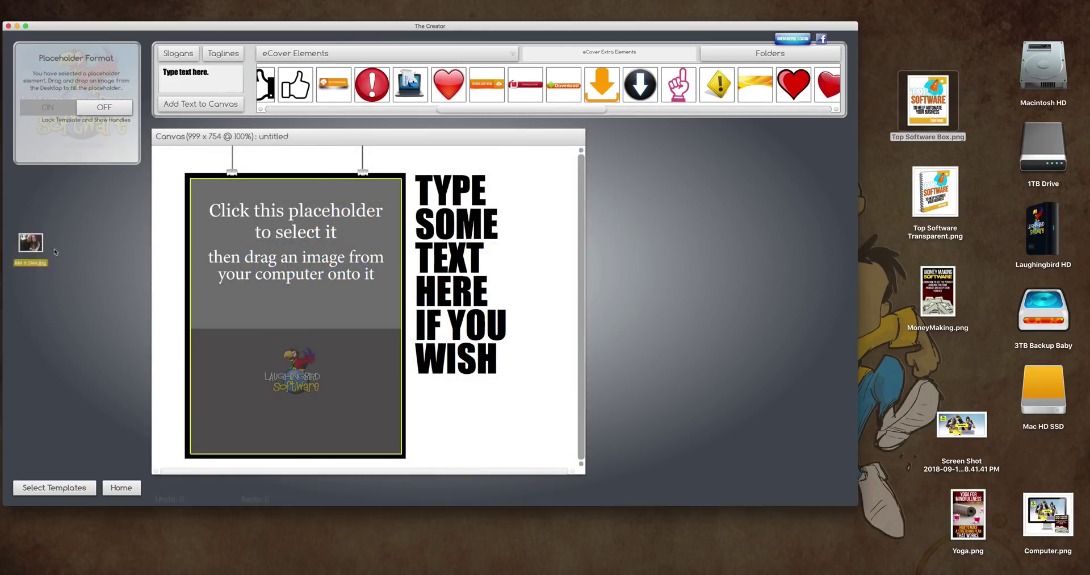
Fill the hanging frame with the photo, move the text block right, and widen the photo
{"action": "left_click_drag", "start_coordinate": [248, 265], "coordinate": [250, 267]}
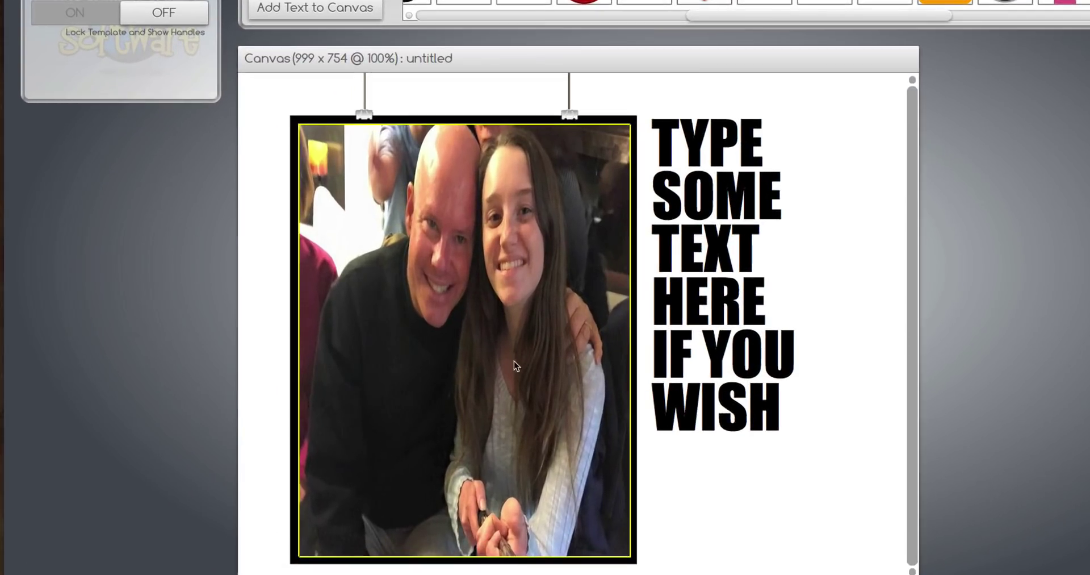
{"action": "left_click_drag", "start_coordinate": [672, 202], "coordinate": [767, 235]}
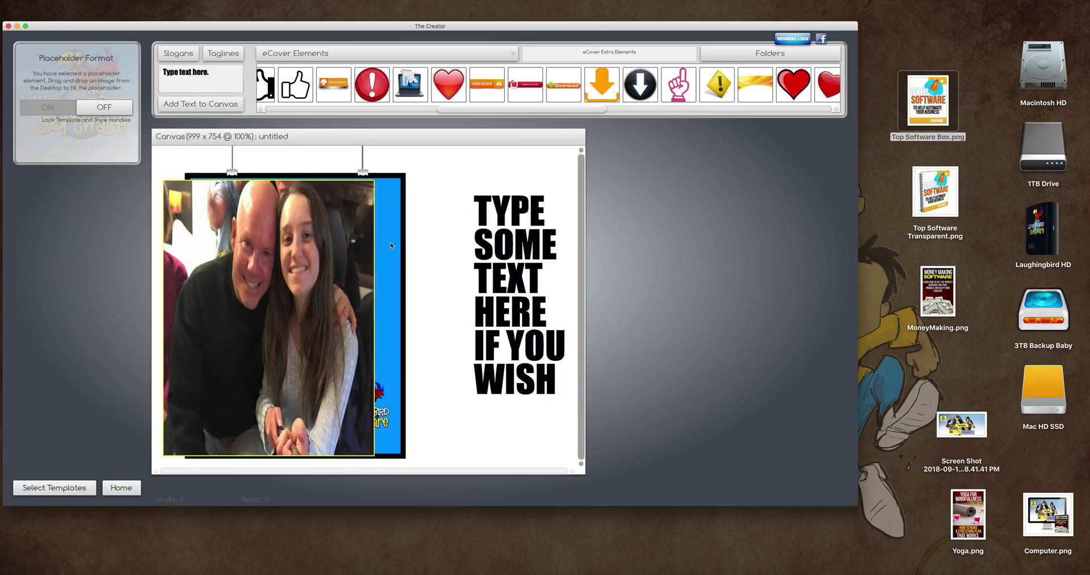
{"action": "left_click", "coordinate": [613, 223]}
{"action": "left_click", "coordinate": [52, 136]}
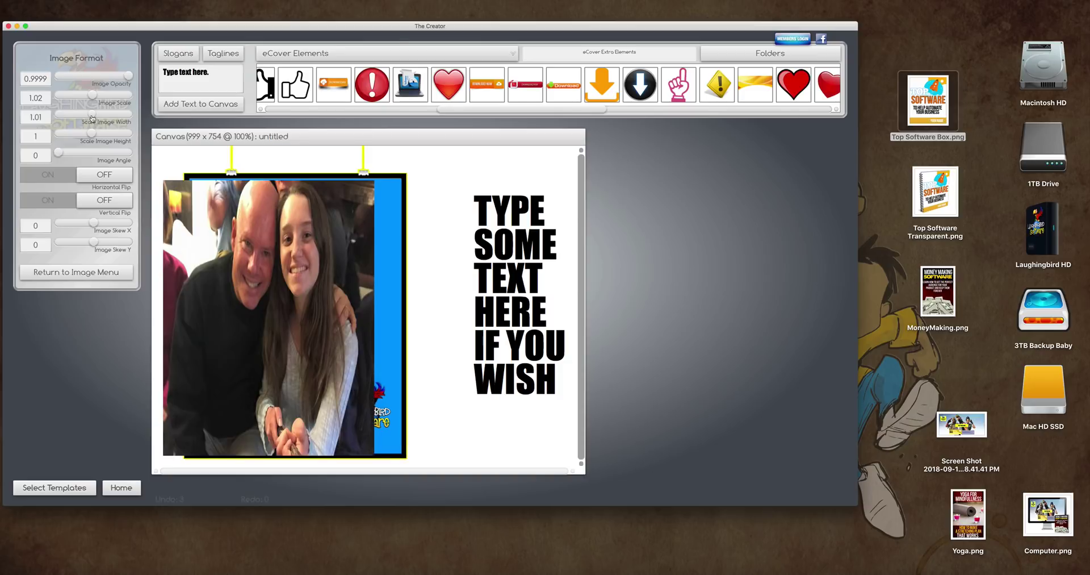
{"action": "left_click_drag", "start_coordinate": [92, 118], "coordinate": [98, 119]}
Shift the photo right and pull its right-hand corners out to fill the frame
{"action": "left_click_drag", "start_coordinate": [220, 264], "coordinate": [230, 265]}
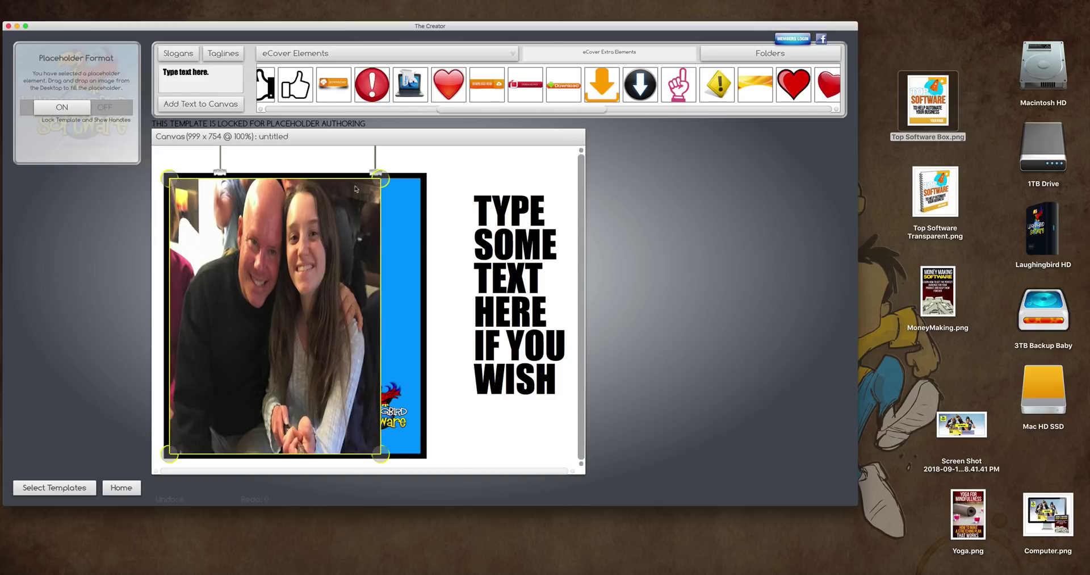
{"action": "left_click_drag", "start_coordinate": [385, 182], "coordinate": [422, 183]}
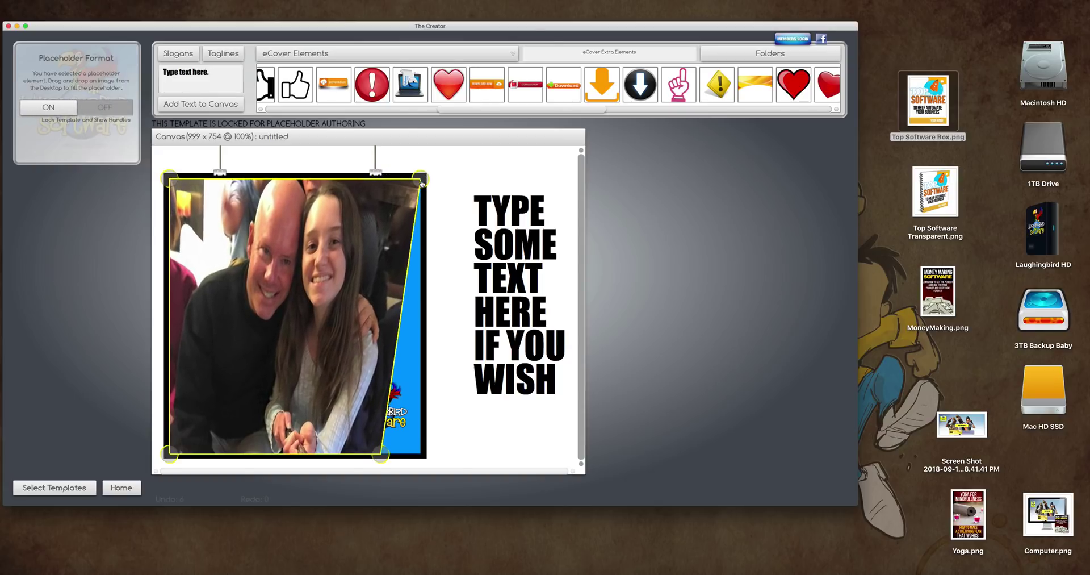
{"action": "left_click_drag", "start_coordinate": [370, 456], "coordinate": [401, 456]}
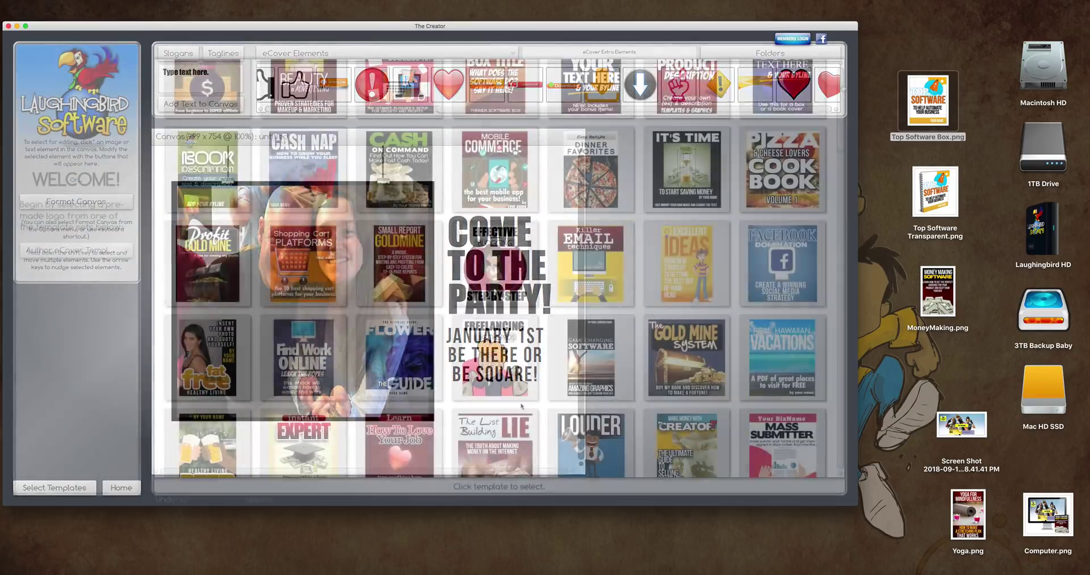
{"action": "scroll", "coordinate": [847, 123], "scroll_direction": "down", "scroll_amount": 5}
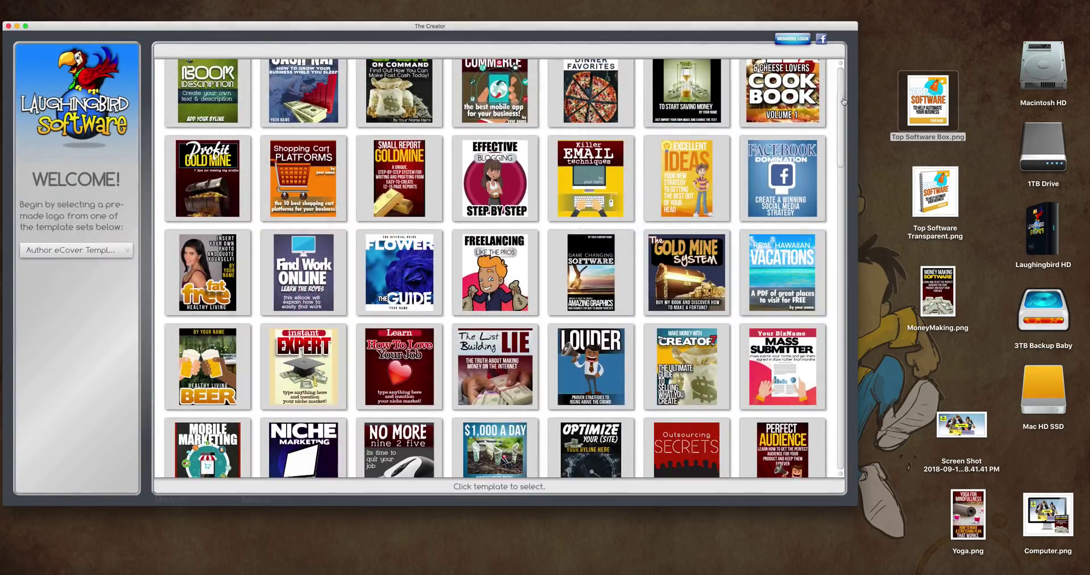
{"action": "scroll", "coordinate": [848, 124], "scroll_direction": "down", "scroll_amount": 5}
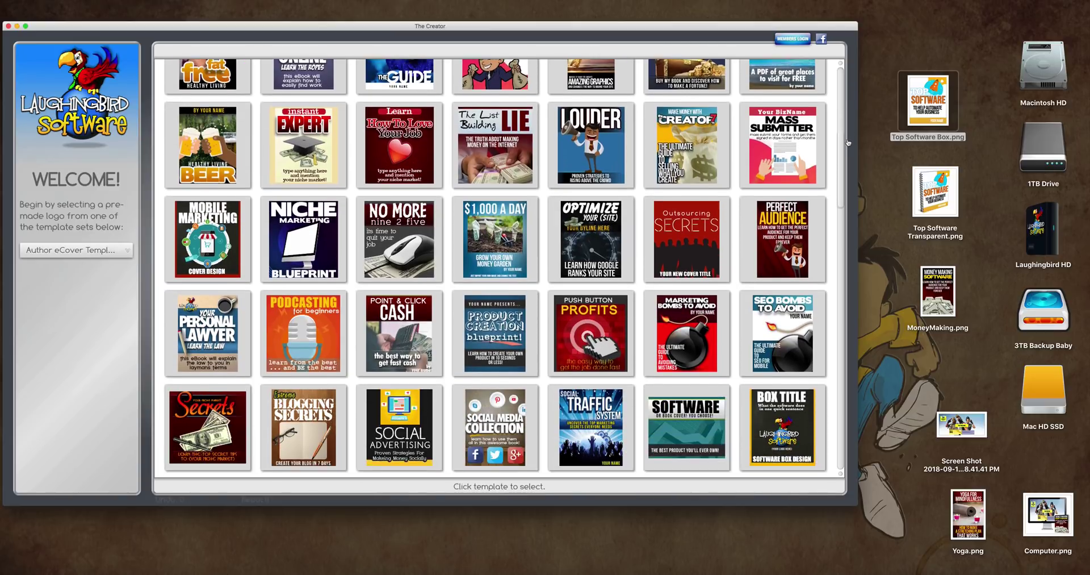
{"action": "scroll", "coordinate": [848, 165], "scroll_direction": "down", "scroll_amount": 8}
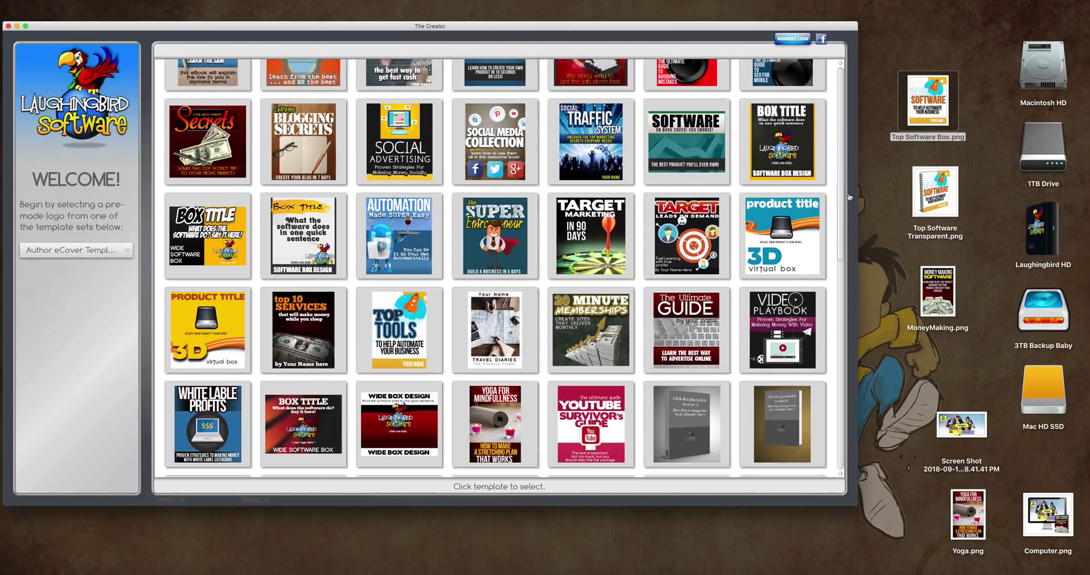